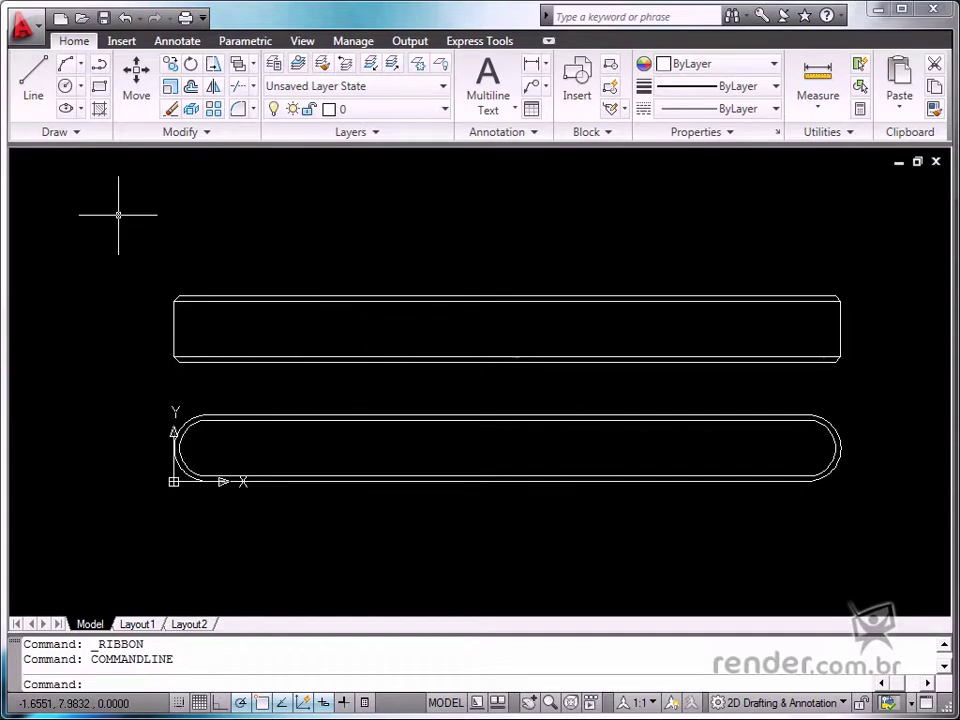
# Window-select the upper side-view rectangle's 10 objects, copy them with Ctrl+C, then deselect.
pyautogui.click(122, 220)
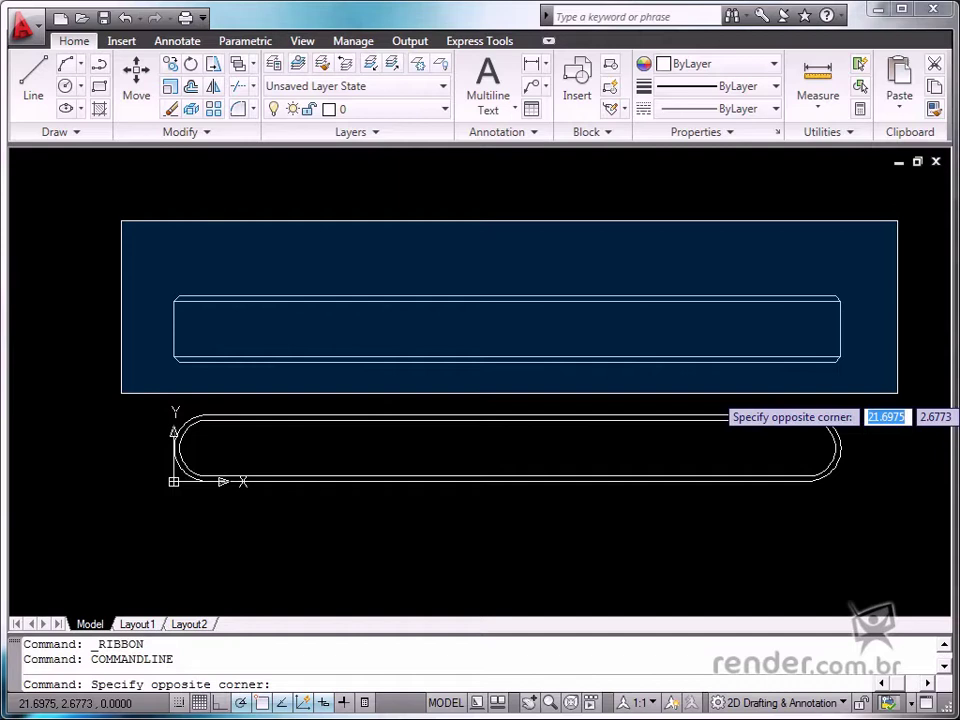
pyautogui.click(848, 395)
pyautogui.hotkey('ctrl', 'c')
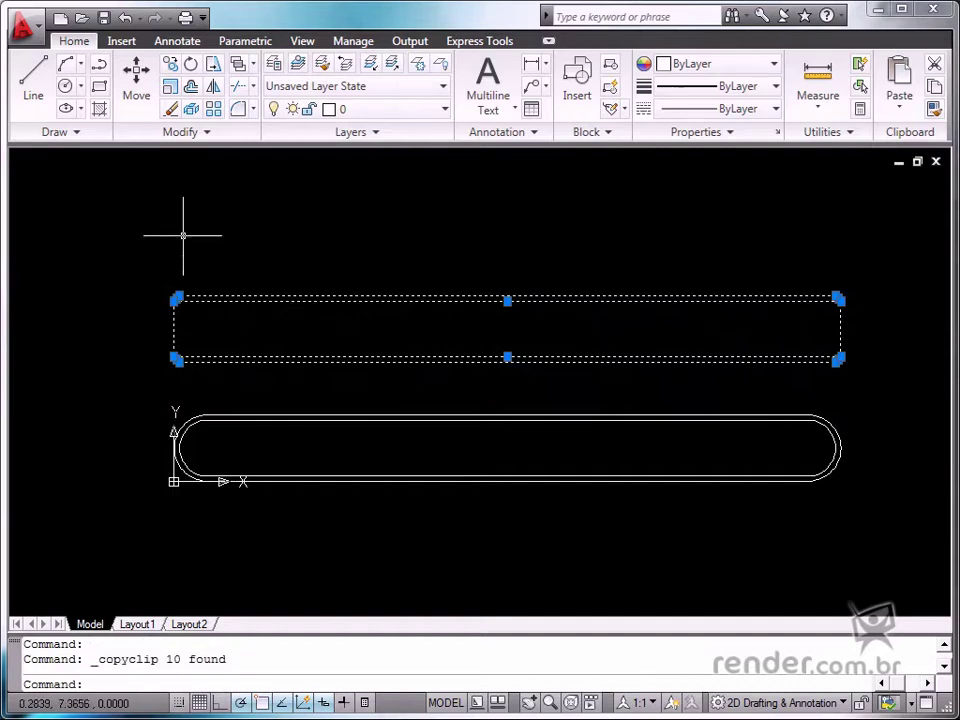
pyautogui.press('Escape')
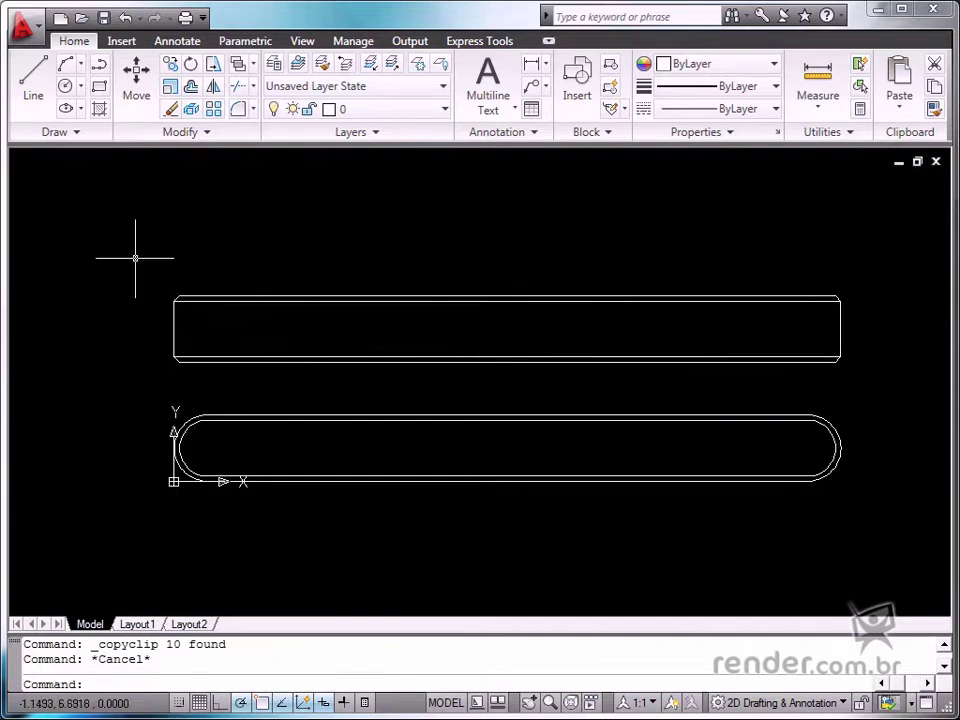
# Start a new block definition containing the lower top-view outline's two objects.
pyautogui.write('b')
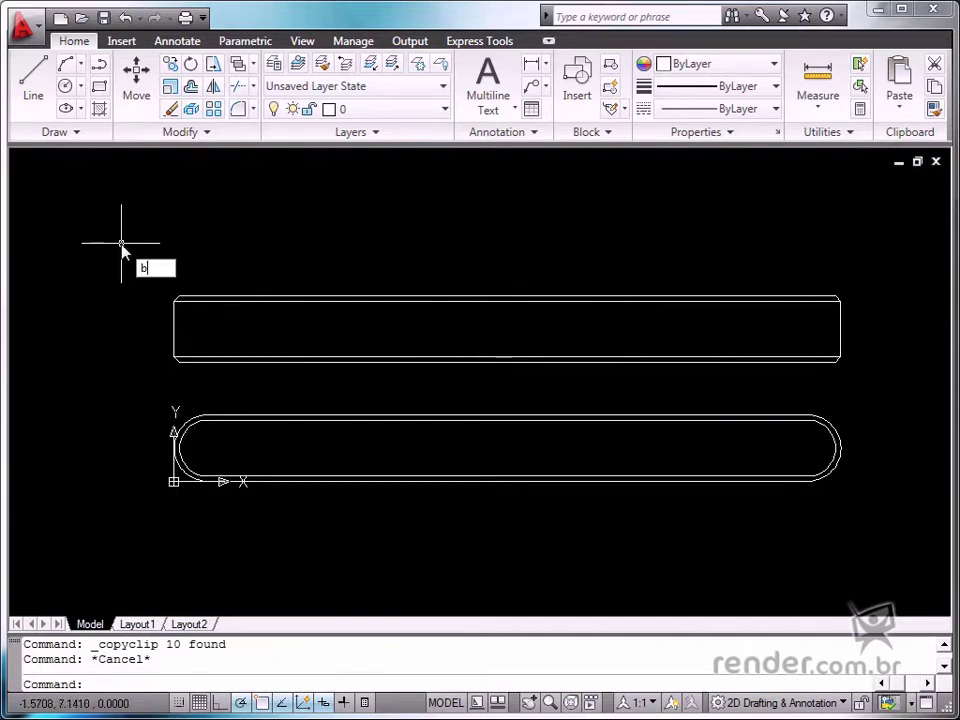
pyautogui.press('Return')
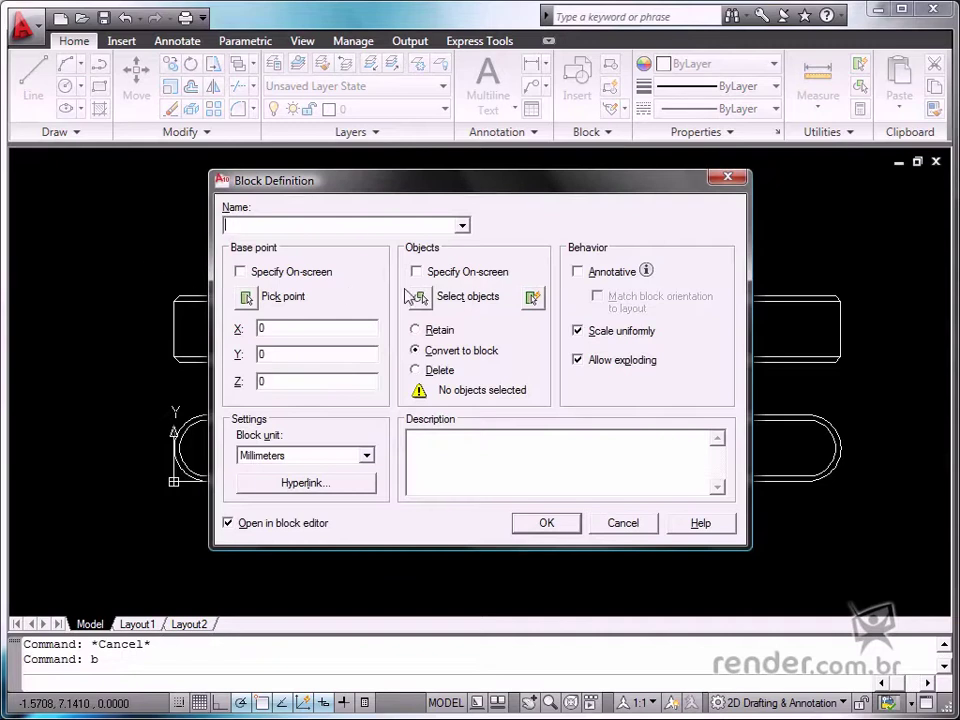
pyautogui.click(420, 297)
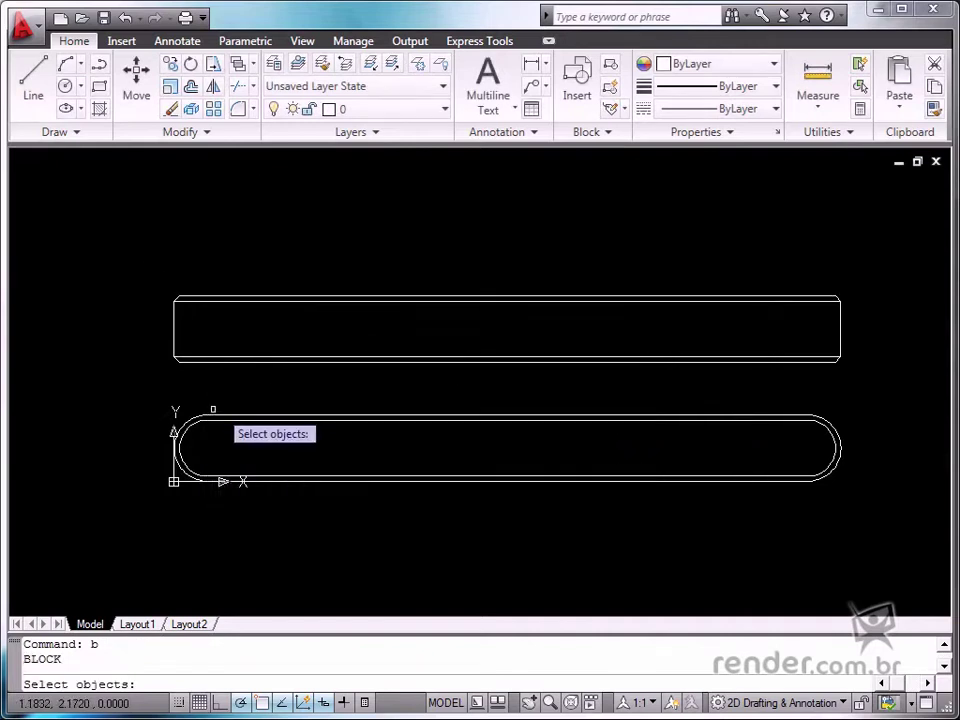
pyautogui.click(259, 512)
pyautogui.click(122, 405)
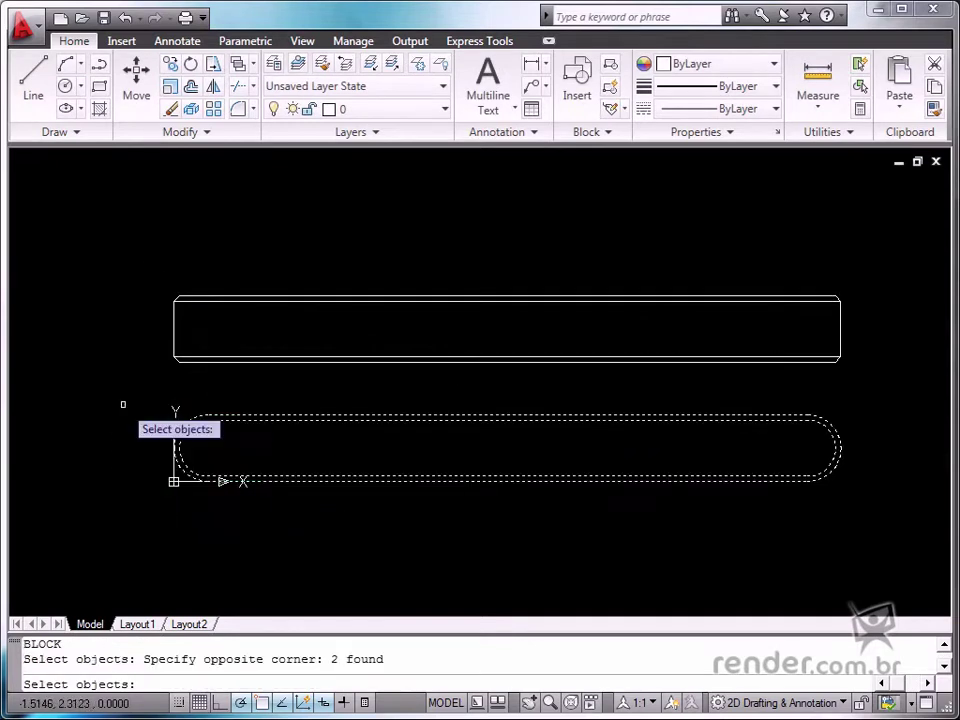
pyautogui.press('Return')
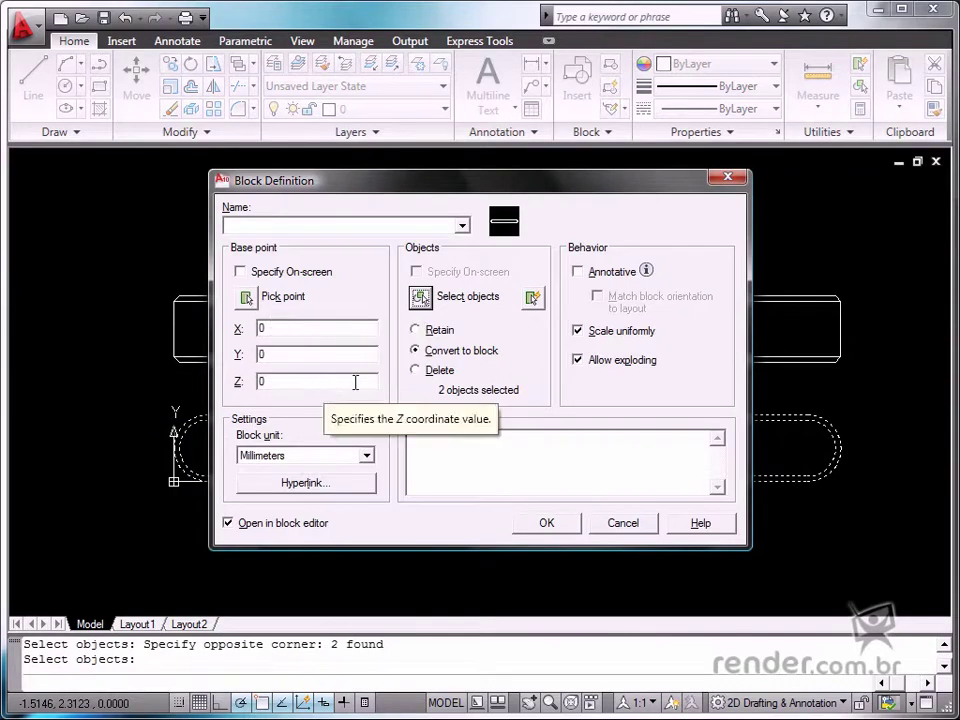
# Name the block 'chaveta tipo a', make it annotative, and open it in the Block Editor.
pyautogui.click(308, 225)
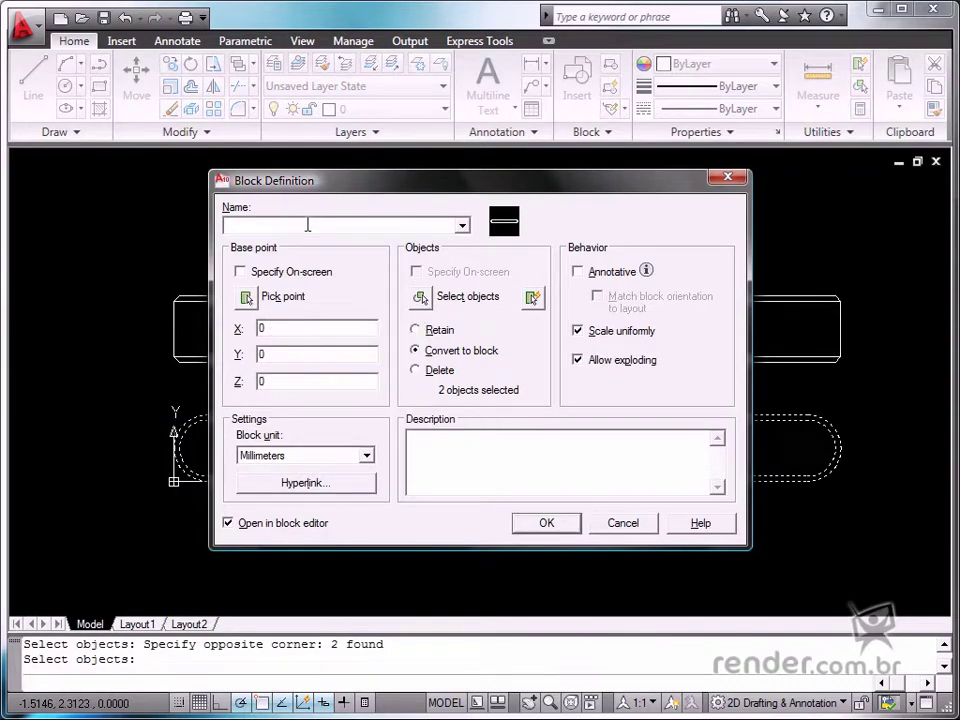
pyautogui.click(578, 272)
pyautogui.click(281, 227)
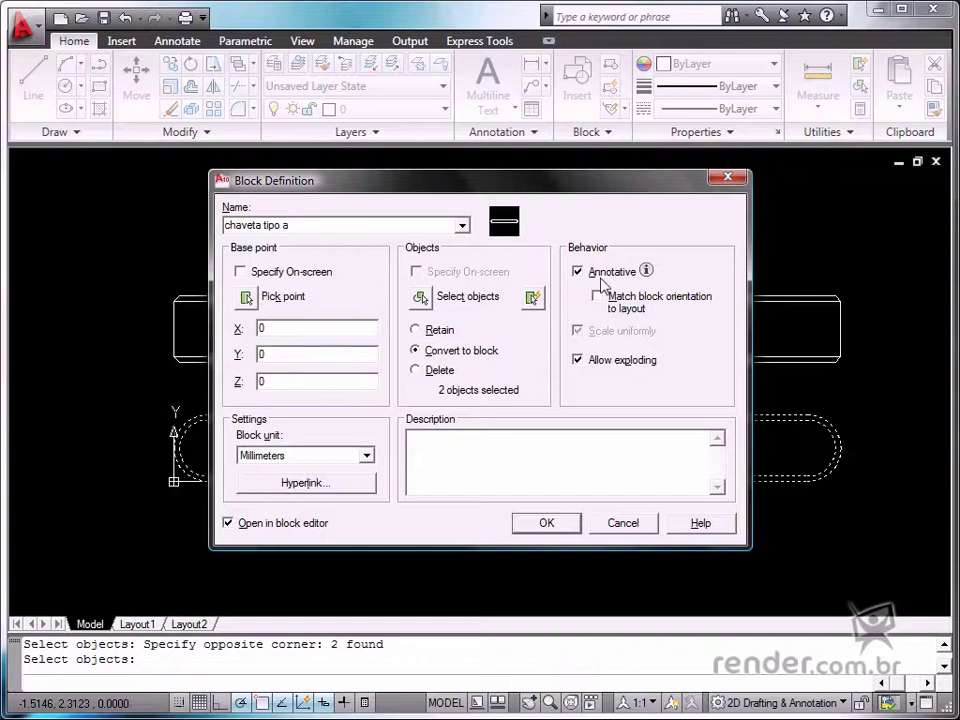
pyautogui.click(546, 524)
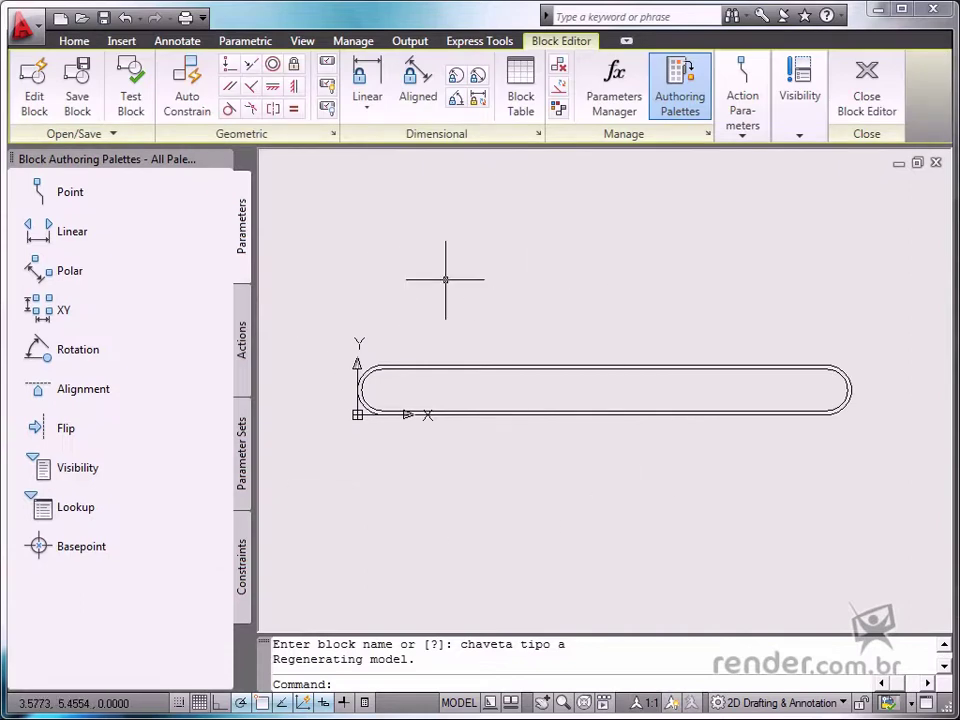
# Paste the side-view outline above the top view and add a one-grip Visibility1 parameter.
pyautogui.hotkey('ctrl', 'v')
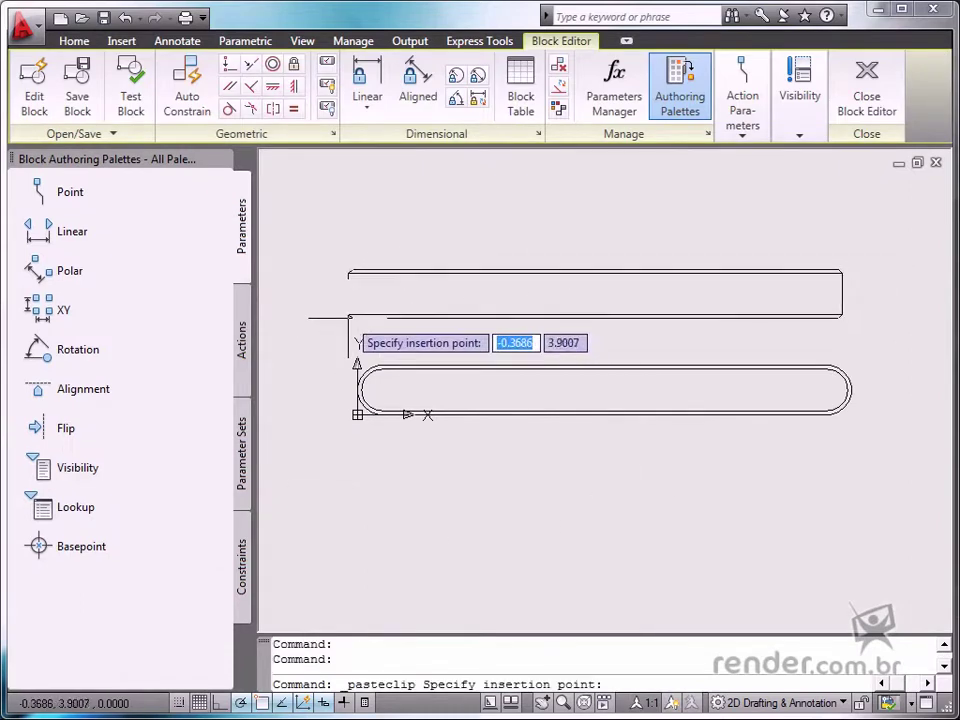
pyautogui.click(354, 300)
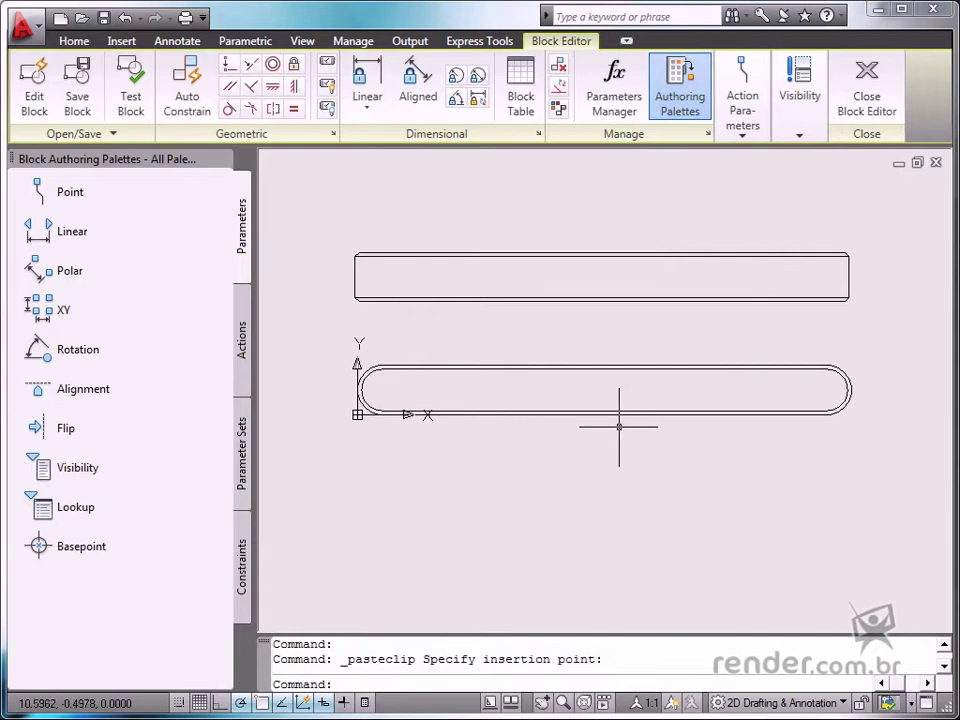
pyautogui.click(743, 125)
pyautogui.click(741, 200)
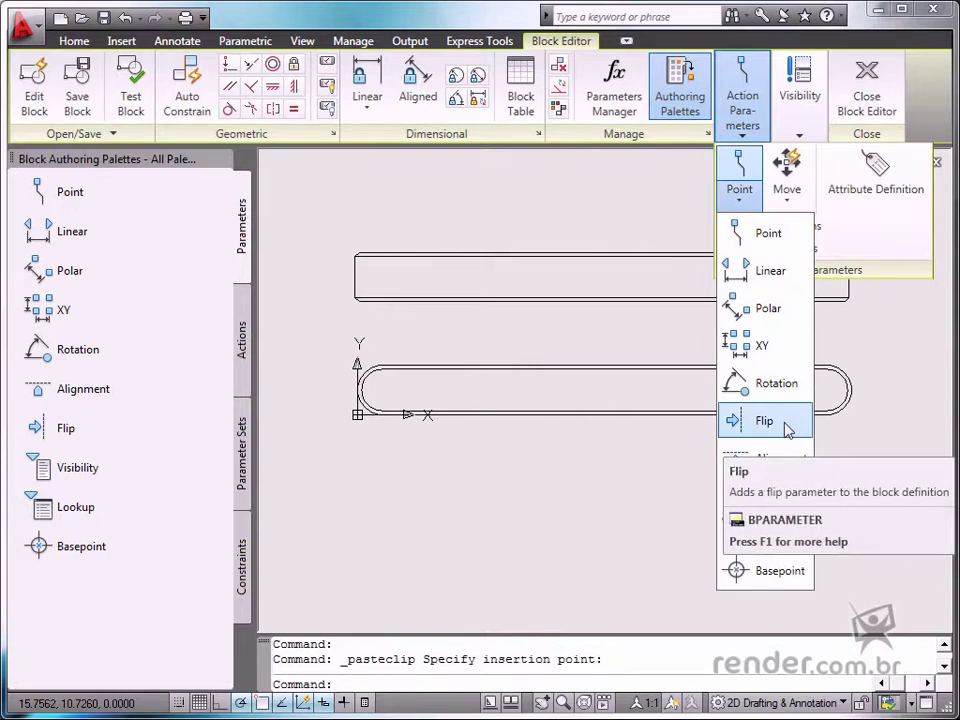
pyautogui.click(749, 500)
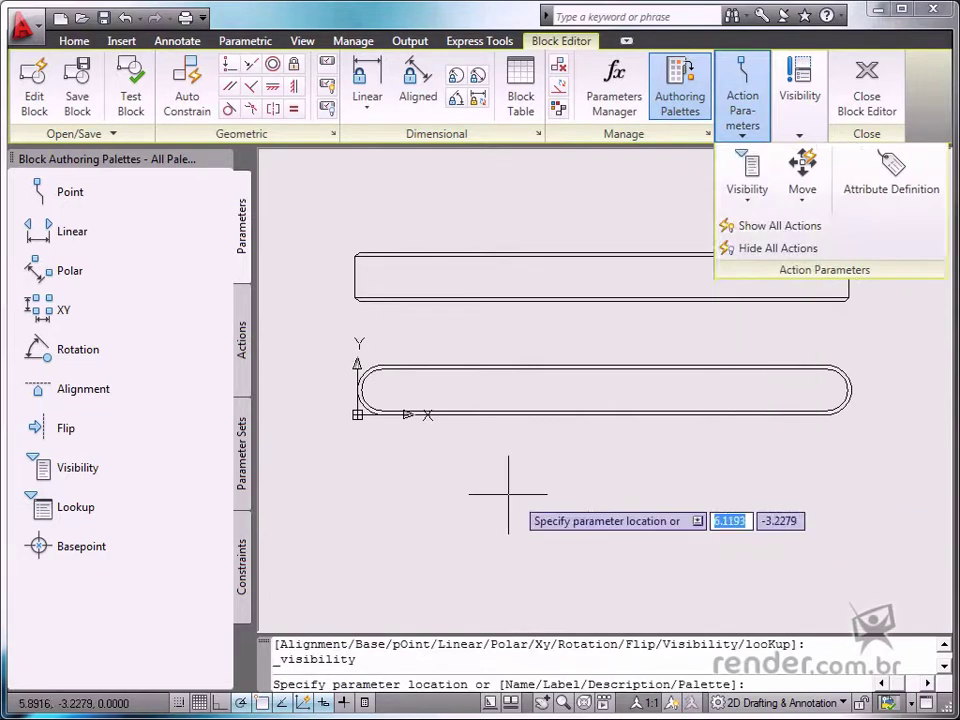
pyautogui.click(362, 437)
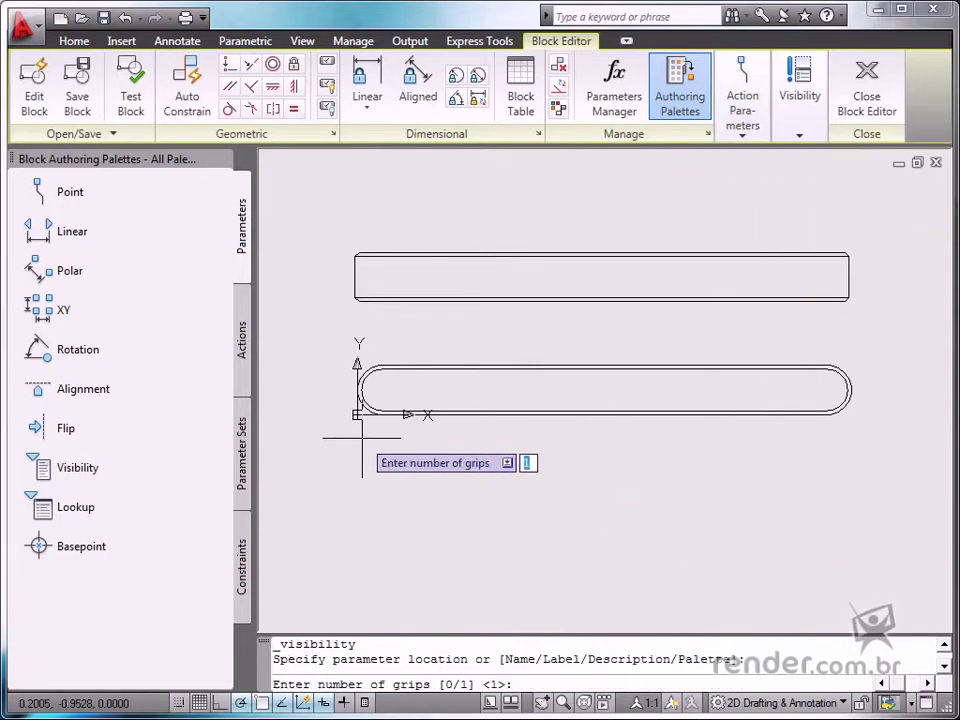
pyautogui.press('Return')
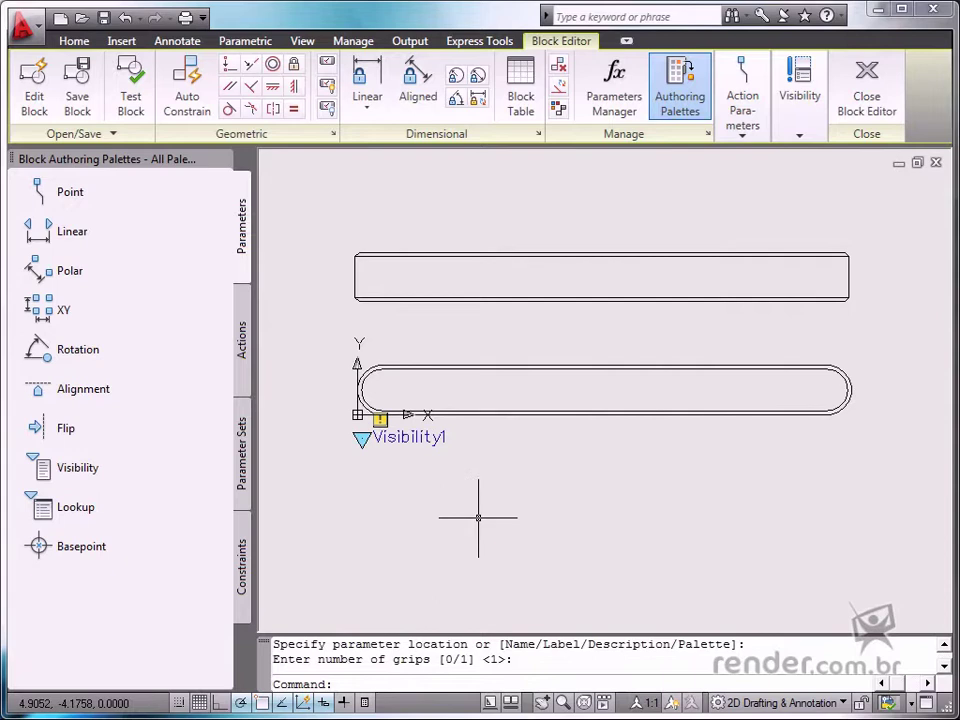
# Rename VisibilityState0 to 'chaveta cunha tipo a lateral' and add a new 'chaveta cunha tipo a superior' state.
pyautogui.click(800, 141)
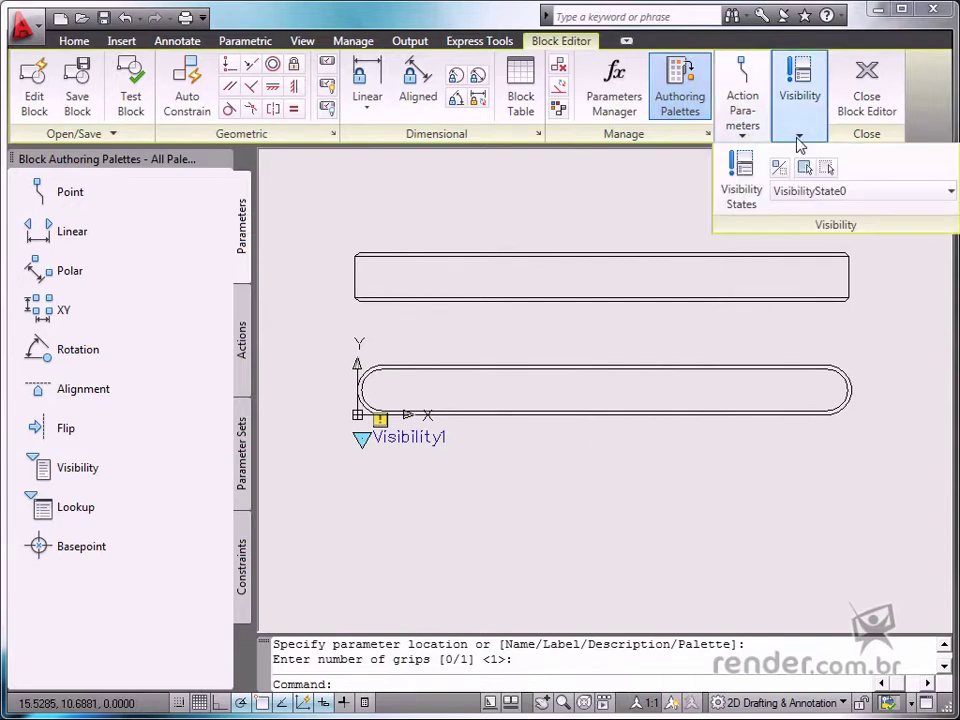
pyautogui.click(740, 188)
pyautogui.moveTo(768, 66); pyautogui.dragTo(492, 238)
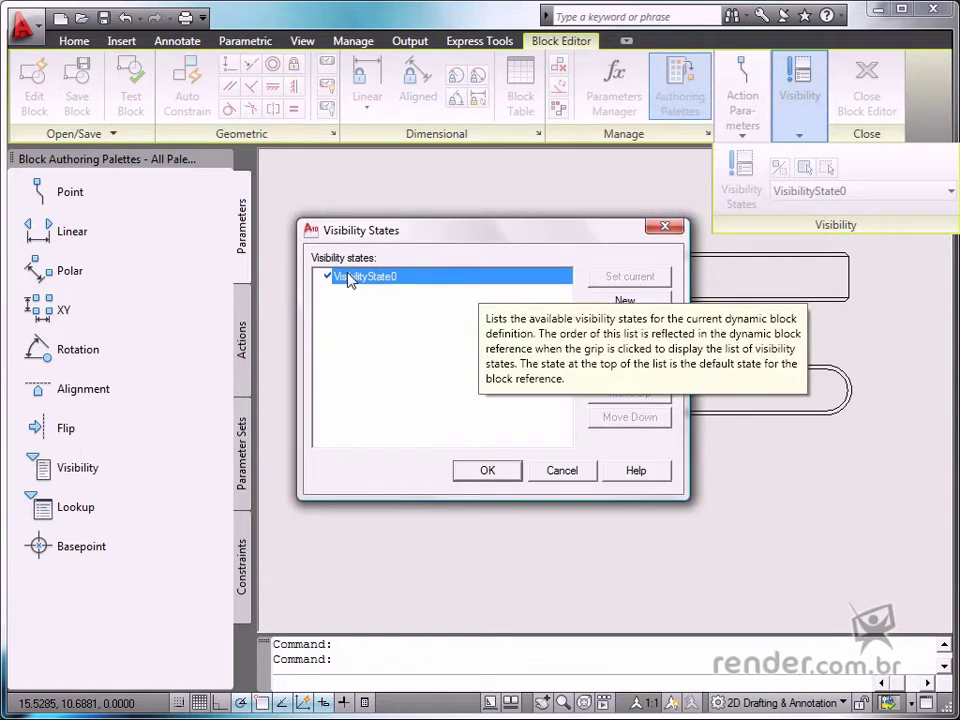
pyautogui.click(600, 325)
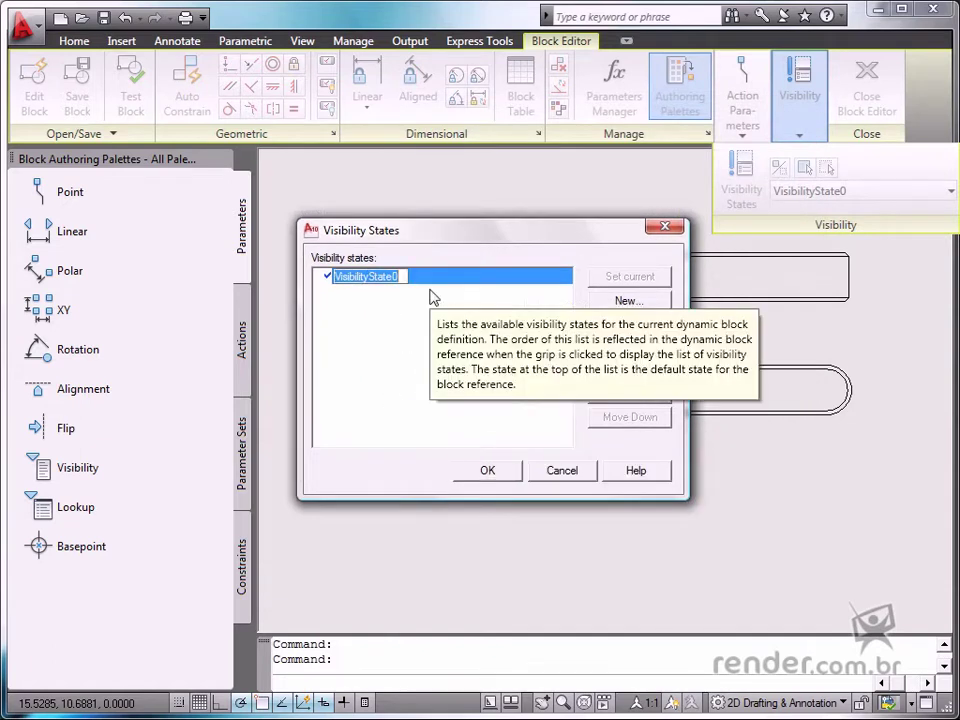
pyautogui.write('chaveta cunha tipo a')
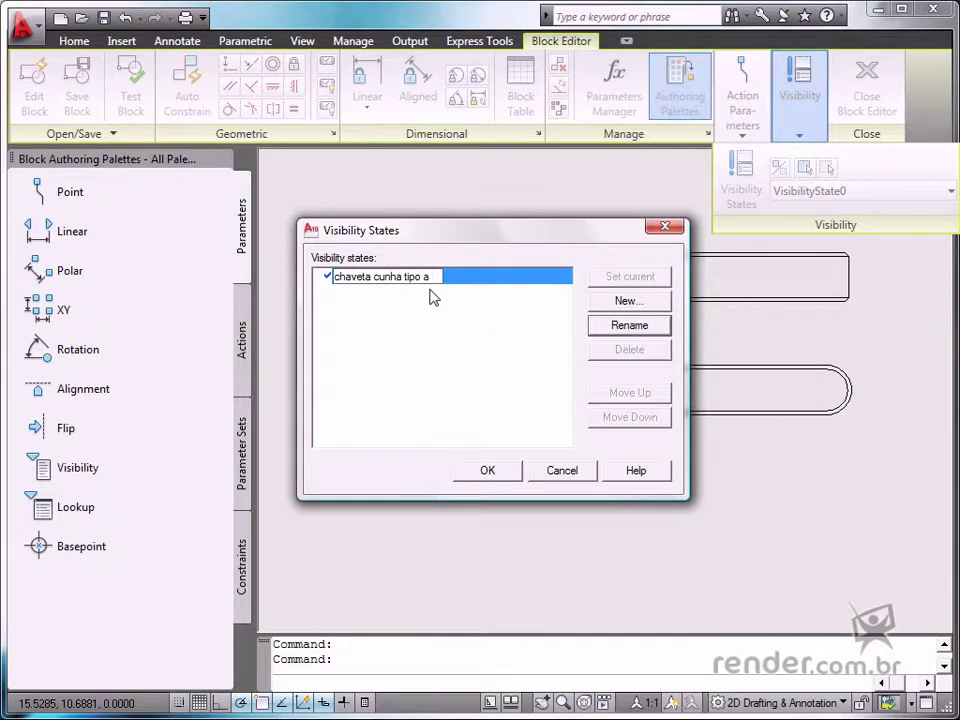
pyautogui.write('lateral')
pyautogui.click(637, 302)
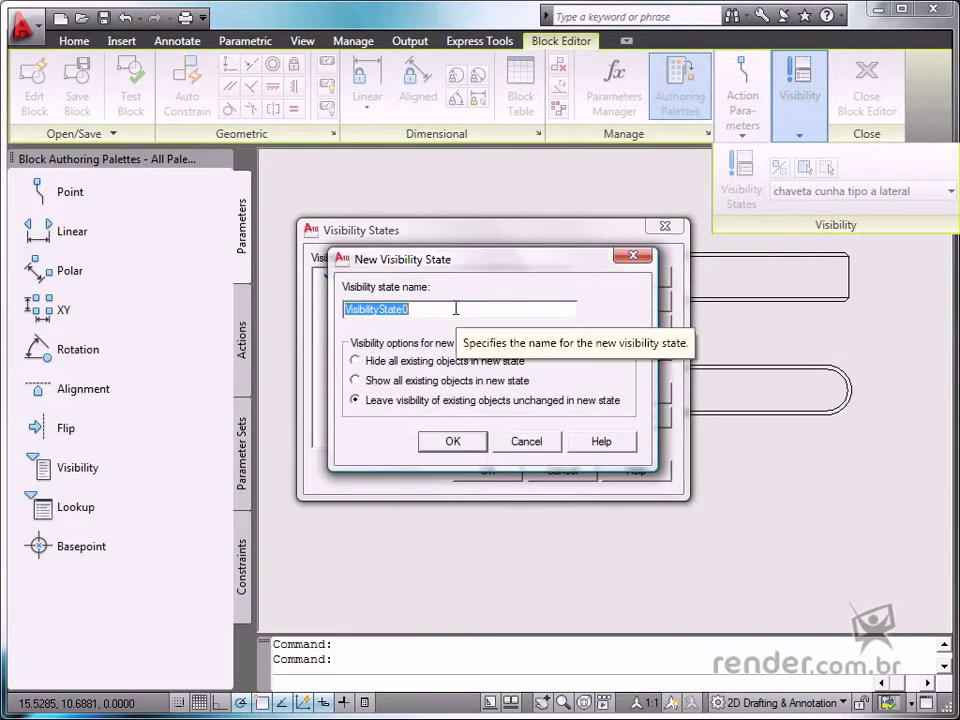
pyautogui.write('chaveta cunha tipo a superior')
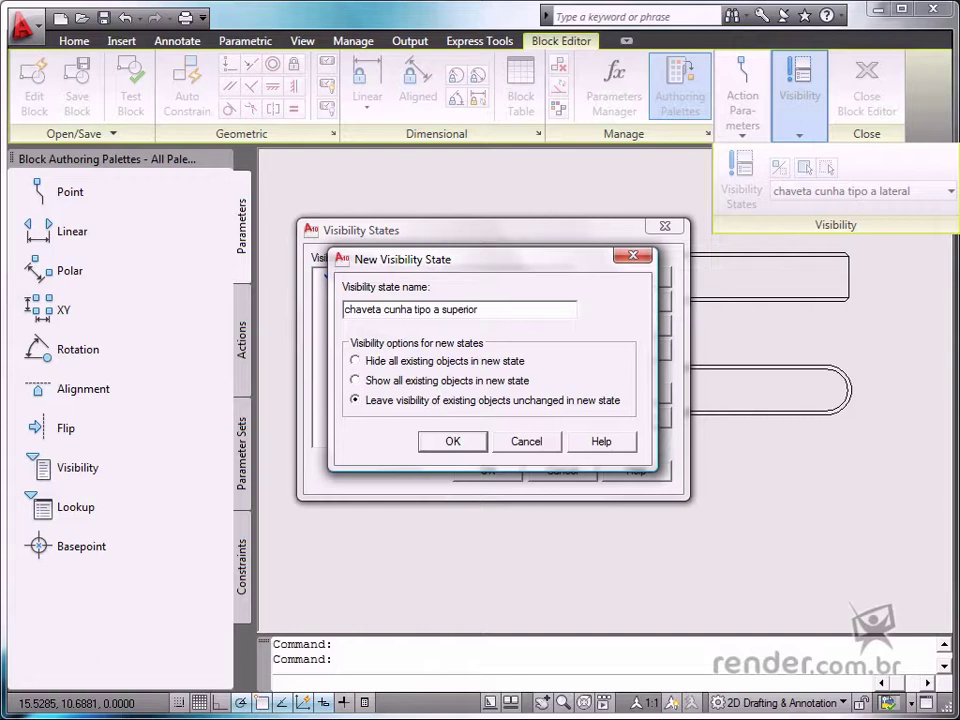
pyautogui.click(468, 444)
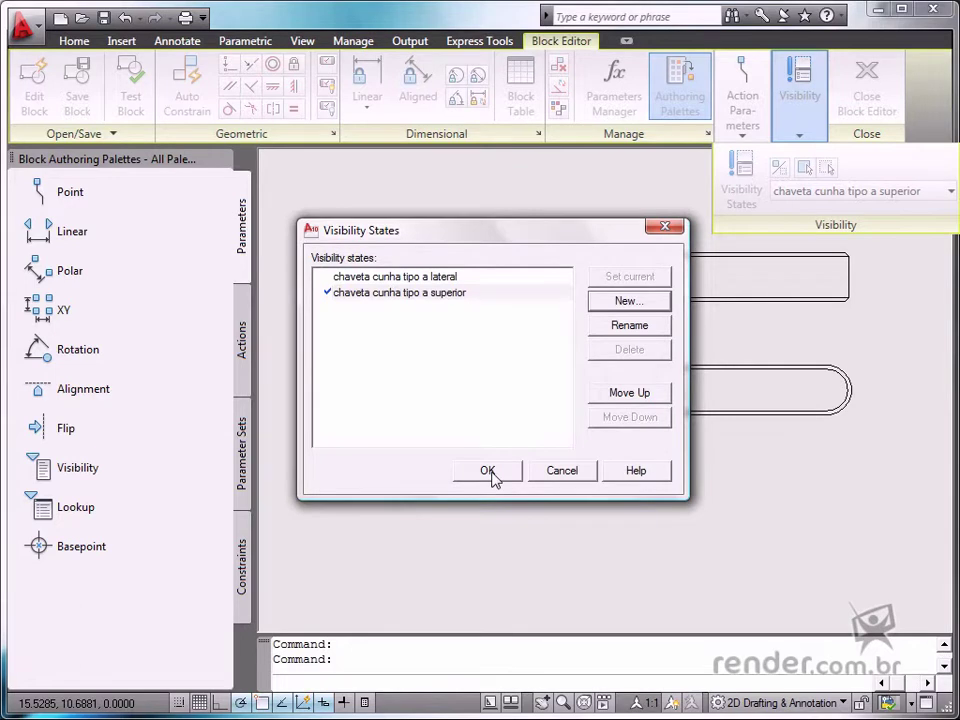
# Confirm the visibility states, then cancel a trial hide and clear the rectangle selection.
pyautogui.click(488, 471)
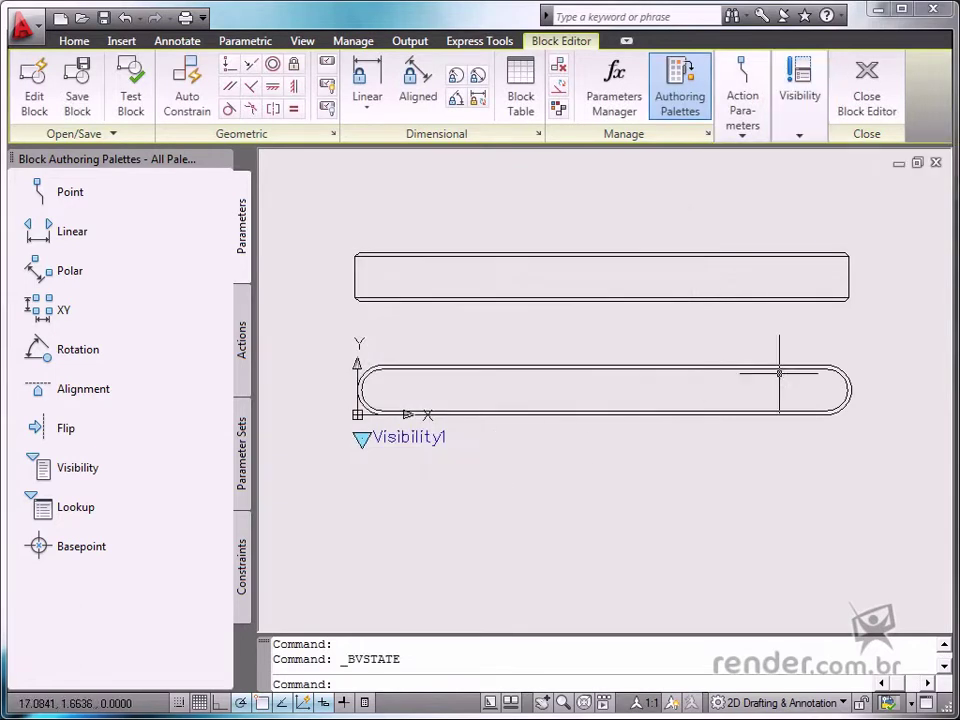
pyautogui.click(800, 136)
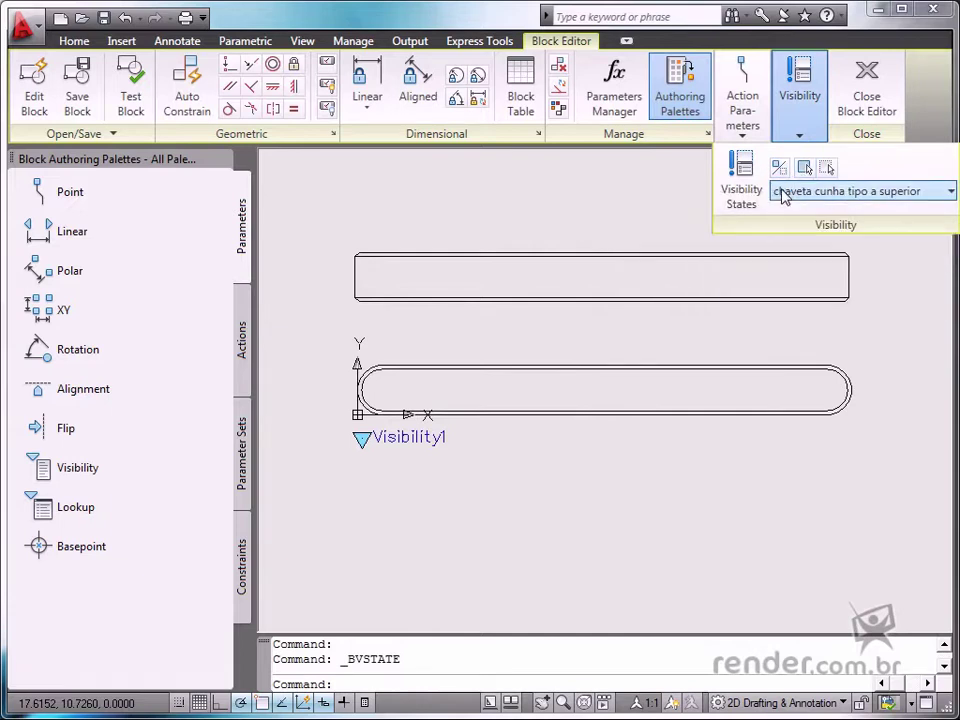
pyautogui.click(806, 170)
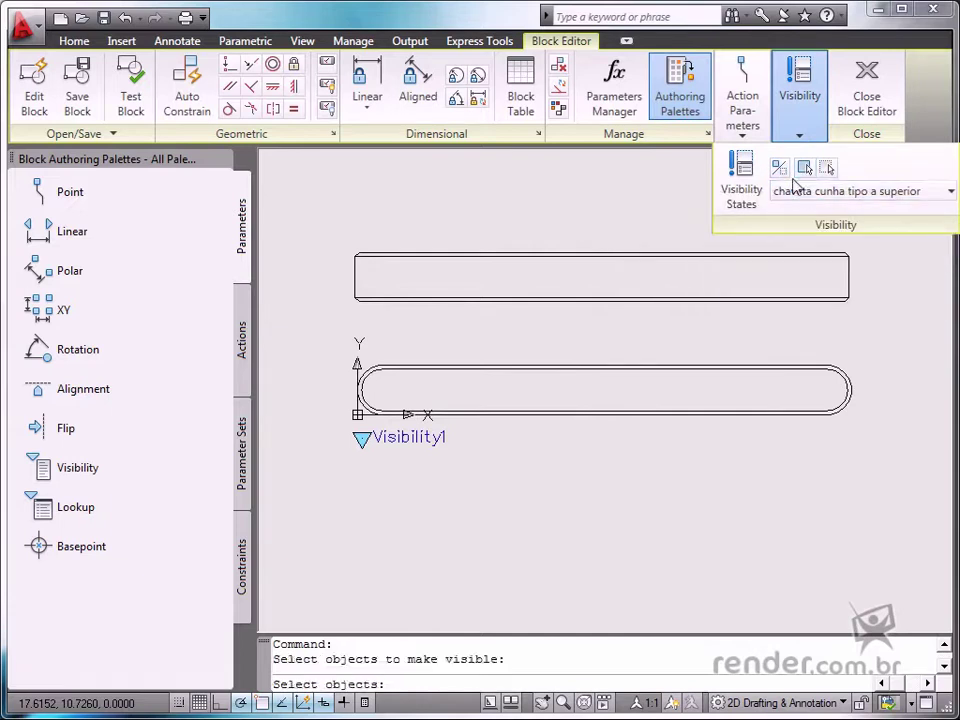
pyautogui.click(826, 168)
pyautogui.press('Escape')
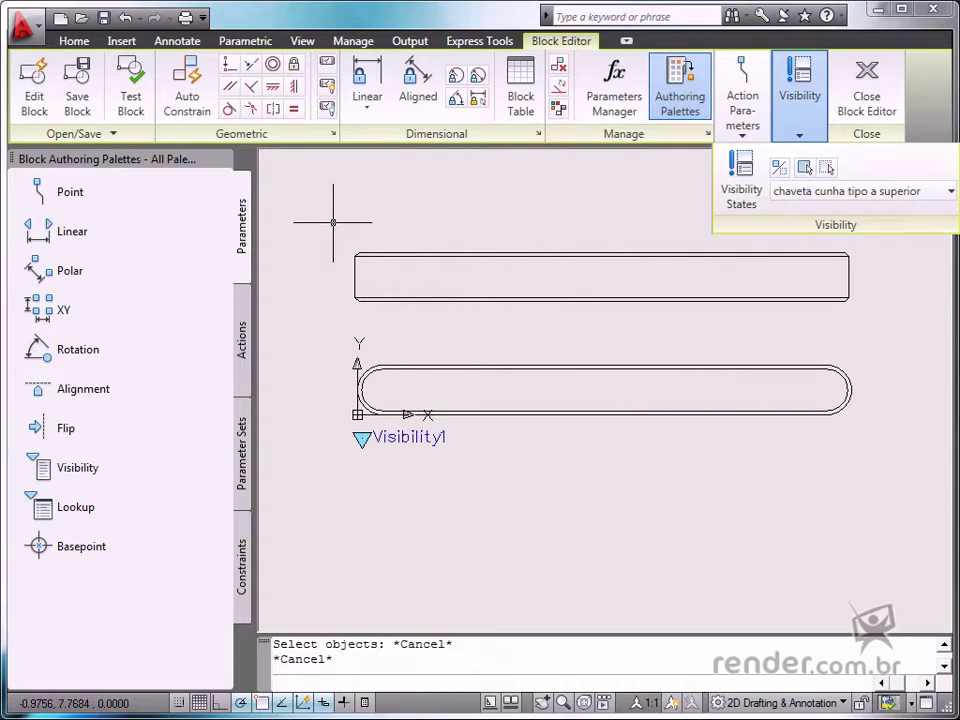
pyautogui.click(329, 222)
pyautogui.click(887, 324)
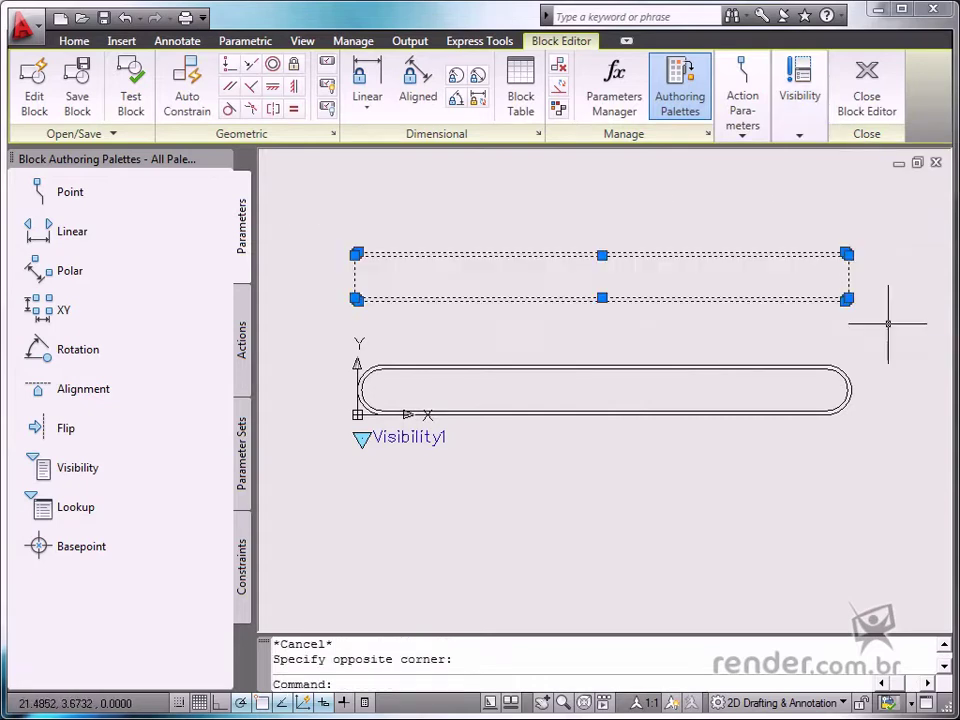
pyautogui.press('Escape')
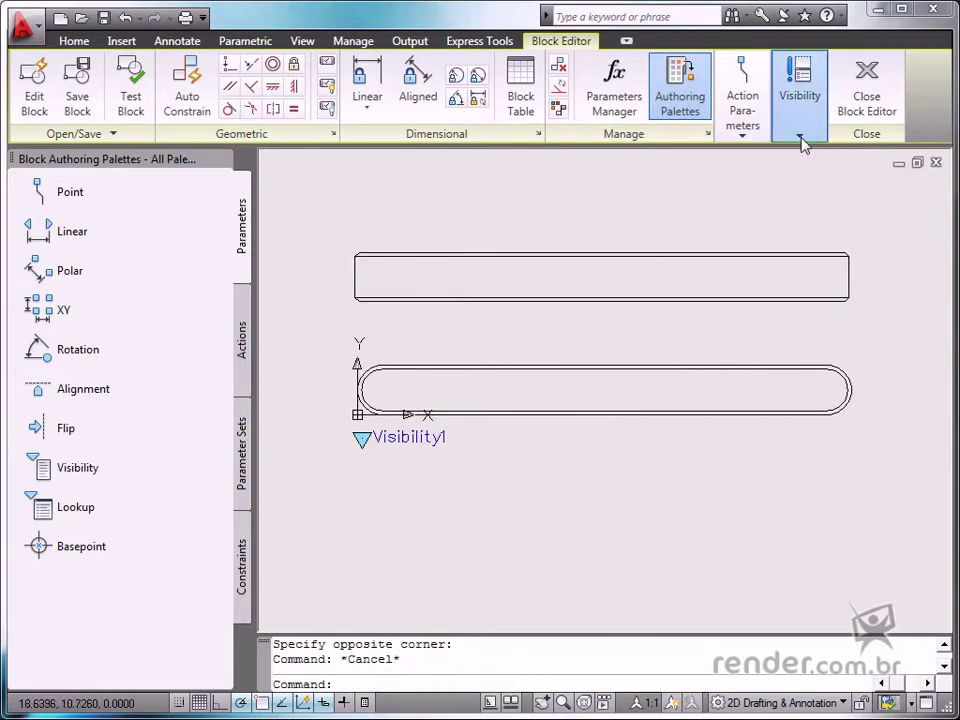
# Make 'chaveta cunha tipo a lateral' current and hide the rounded slot outline in that state only.
pyautogui.click(800, 136)
pyautogui.click(814, 191)
pyautogui.click(836, 213)
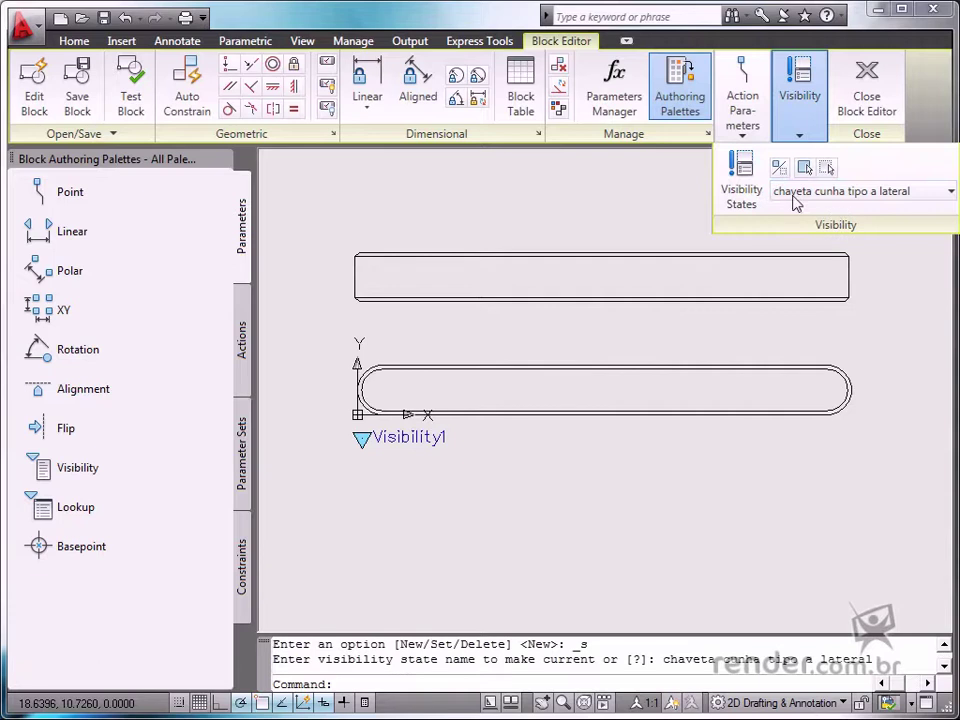
pyautogui.click(827, 170)
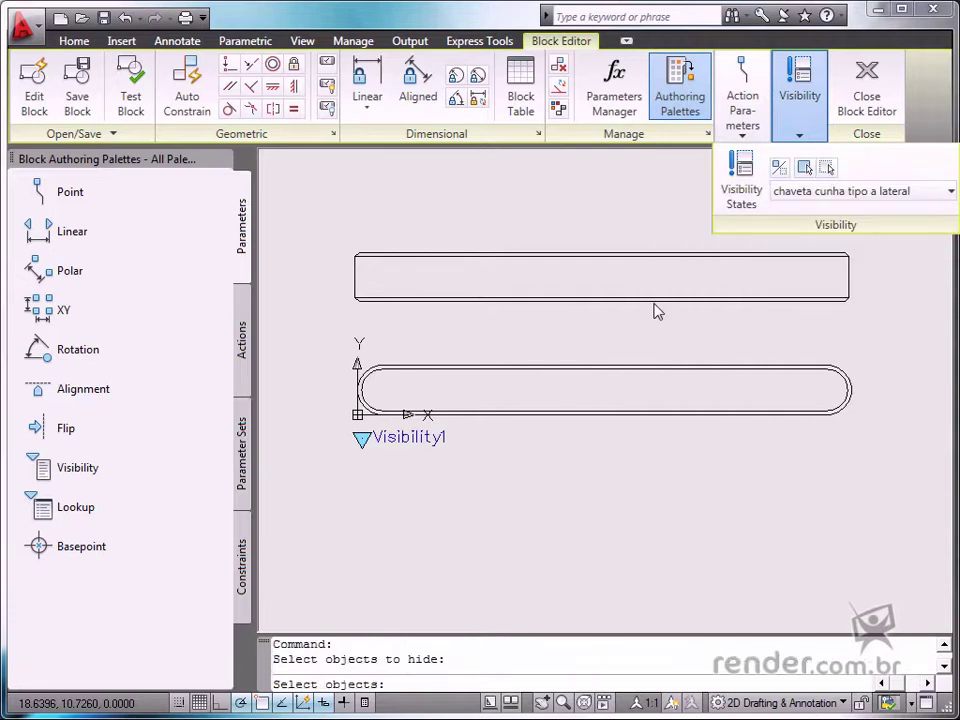
pyautogui.click(309, 340)
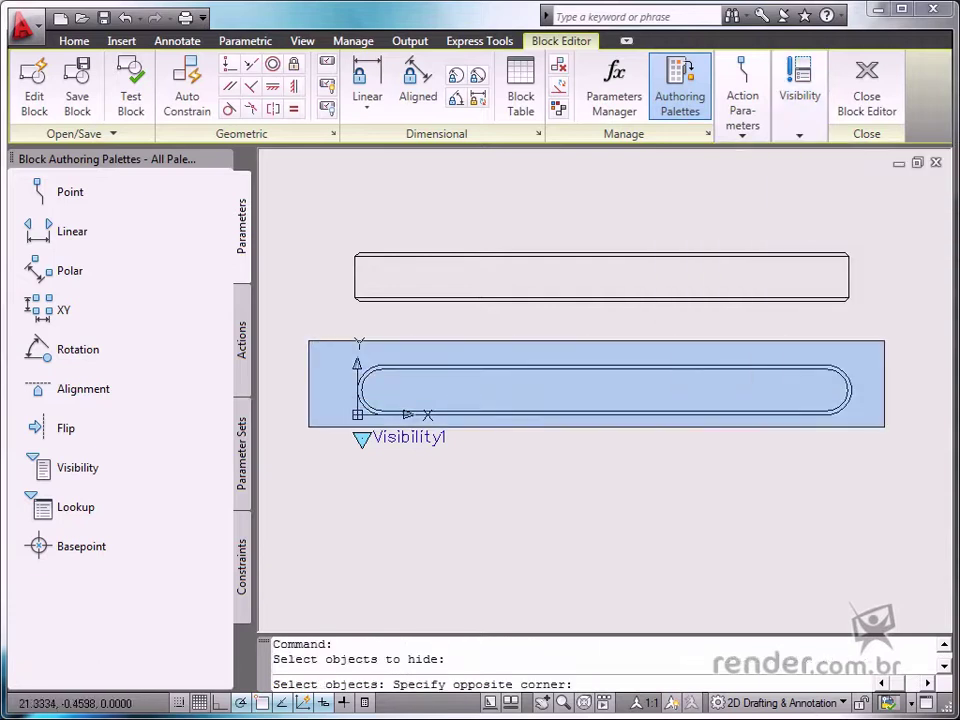
pyautogui.click(888, 437)
pyautogui.press('Return')
pyautogui.write('C')
pyautogui.press('Return')
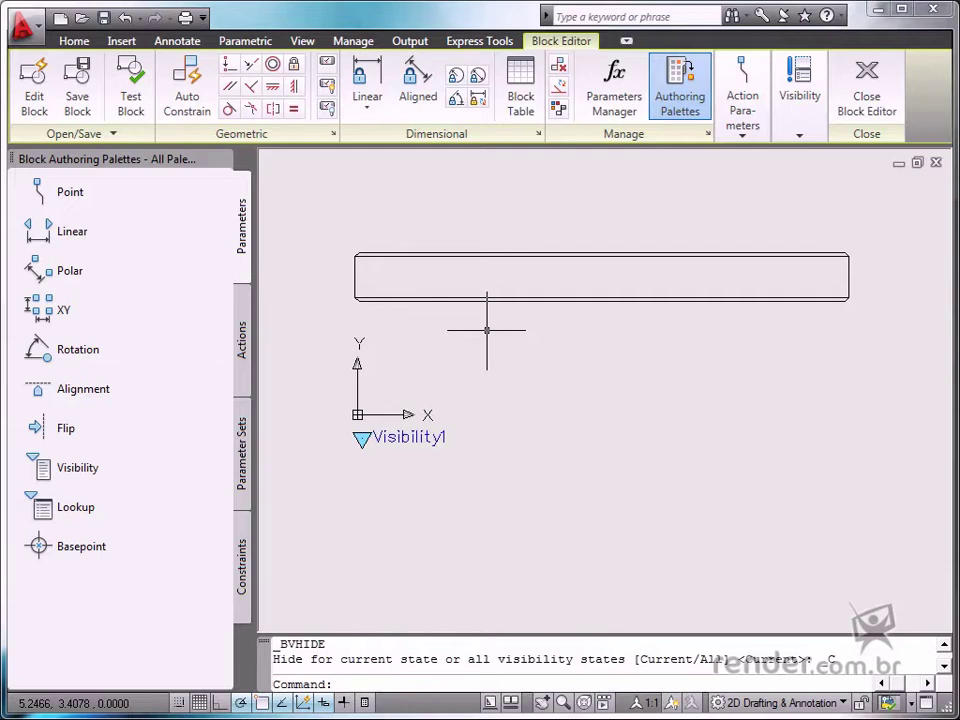
# Turn on Visibility Mode (BVMODE 1) so the hidden slot outline shows greyed.
pyautogui.click(800, 142)
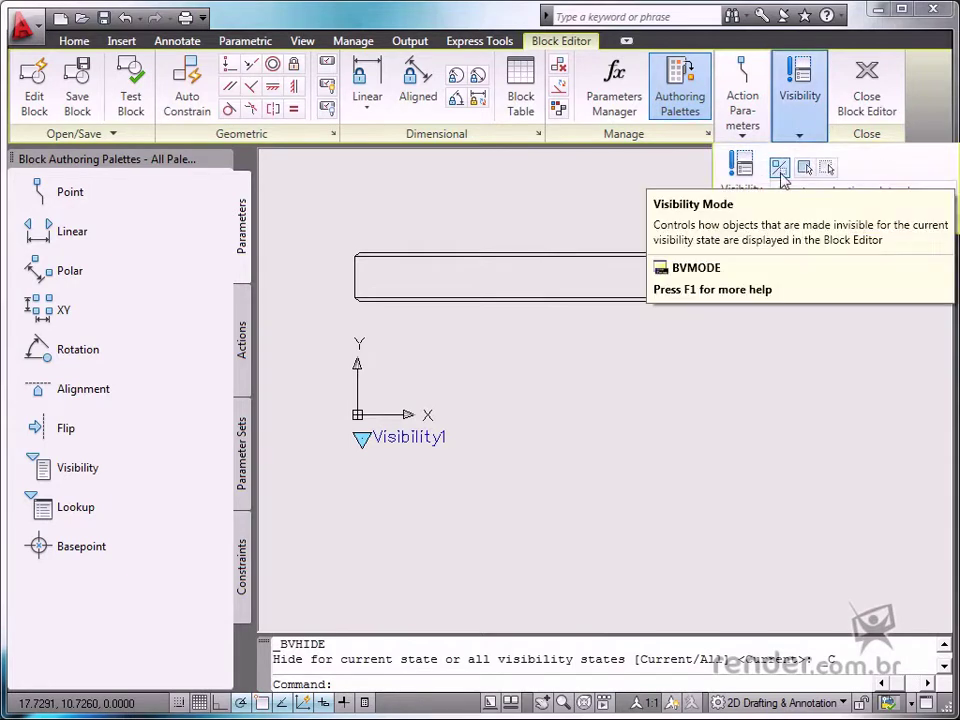
pyautogui.click(784, 172)
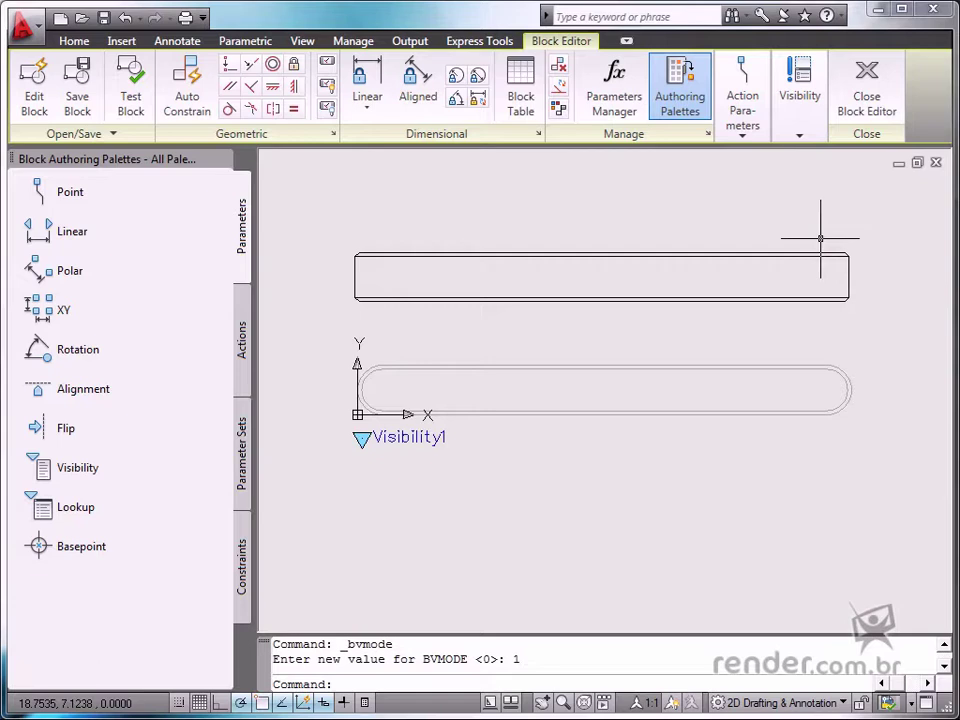
# Make 'chaveta cunha tipo a superior' current and hide the side-view rectangle in that state only.
pyautogui.click(799, 137)
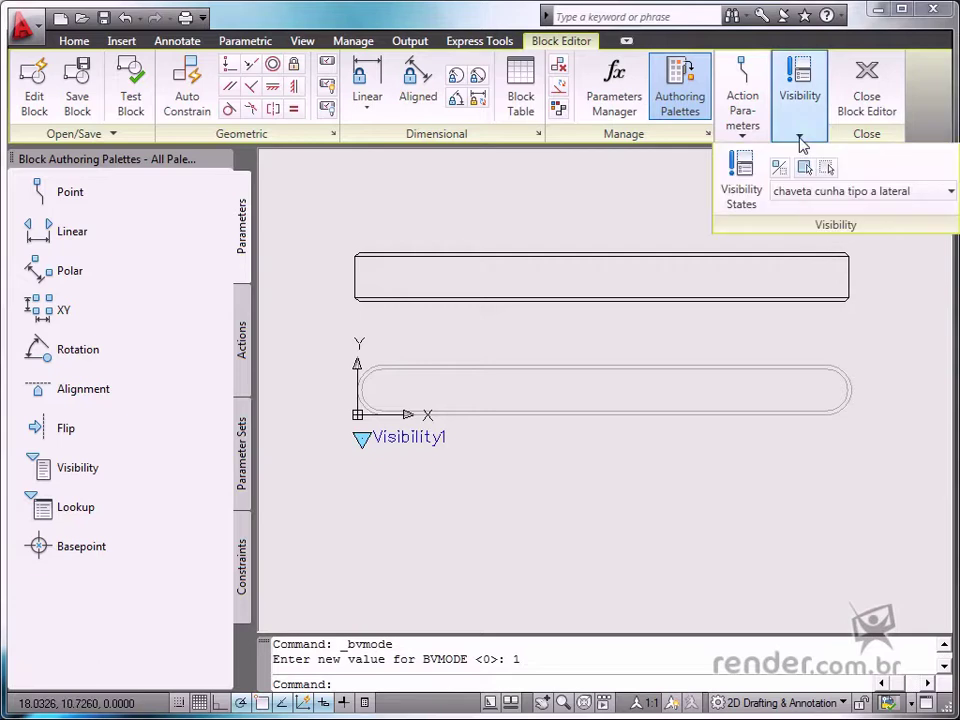
pyautogui.click(822, 191)
pyautogui.click(828, 233)
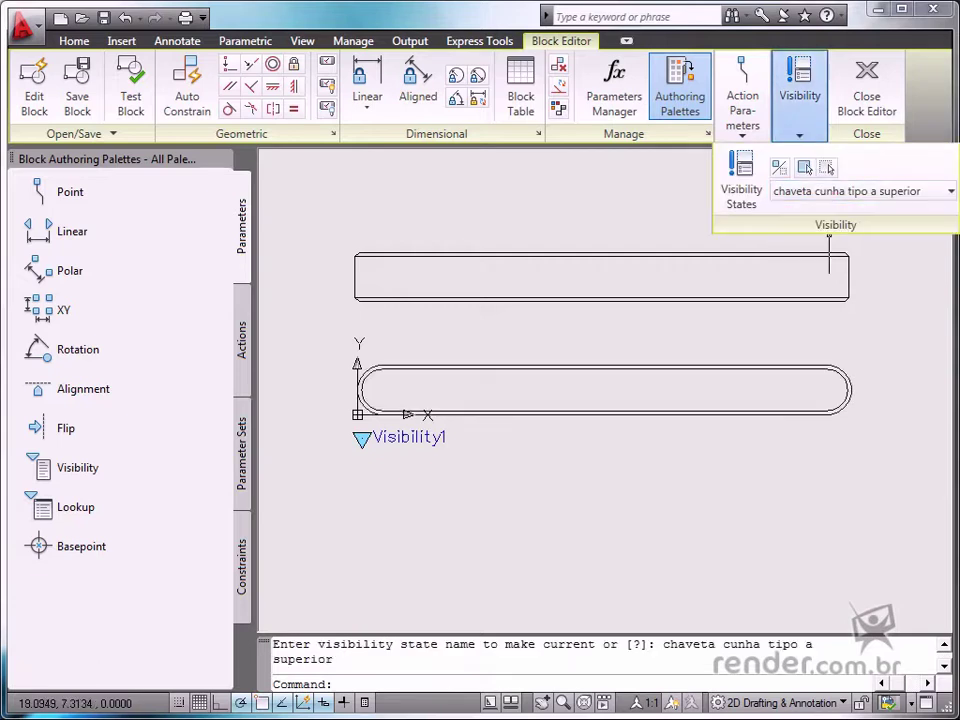
pyautogui.click(826, 168)
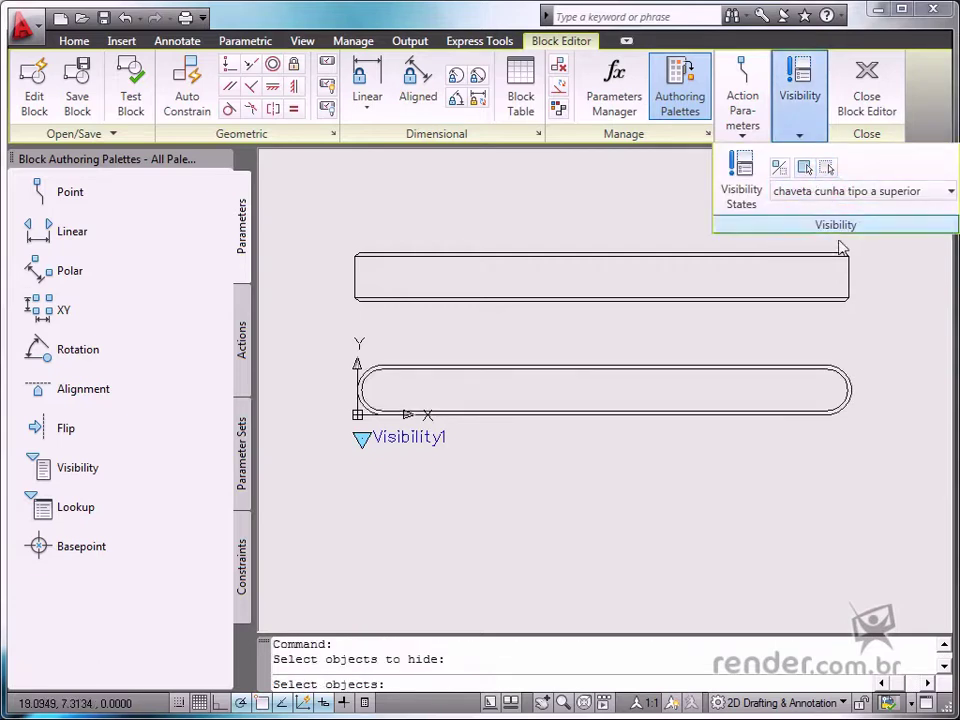
pyautogui.click(868, 242)
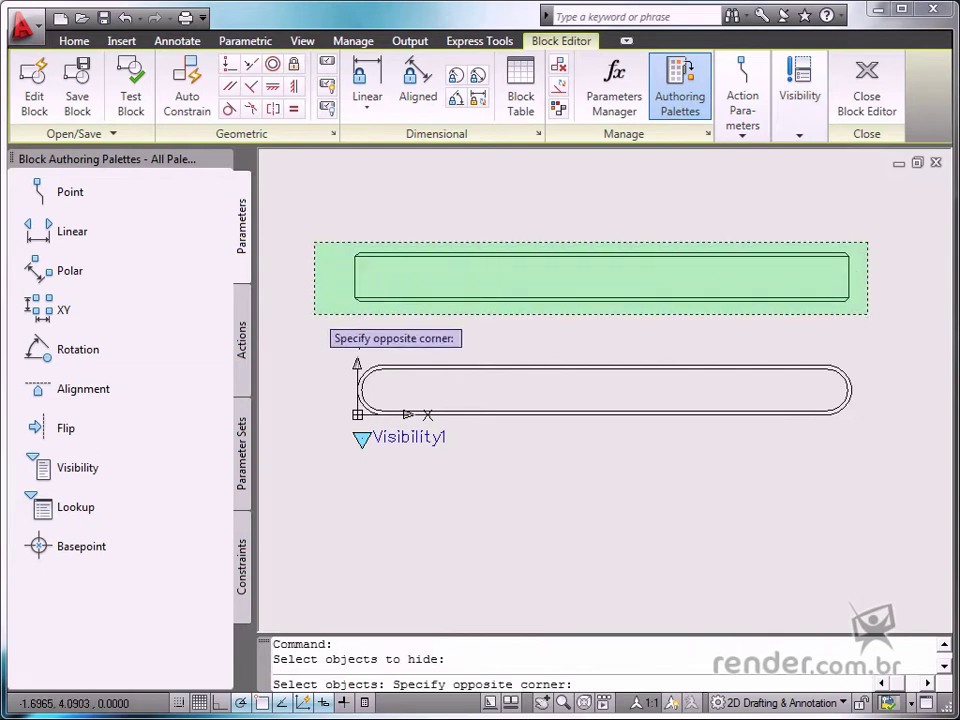
pyautogui.click(314, 313)
pyautogui.press('Return')
pyautogui.write('c')
pyautogui.press('Return')
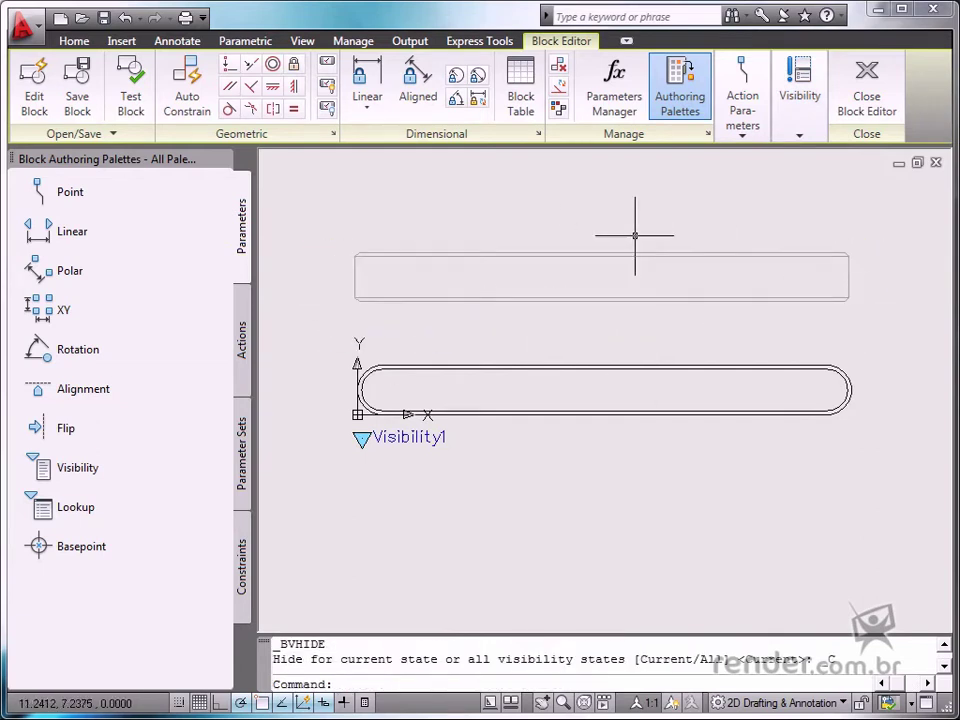
# Move the greyed rectangle's 10 objects down, snapping its left-edge point onto the slot's endpoint.
pyautogui.click(319, 219)
pyautogui.click(852, 320)
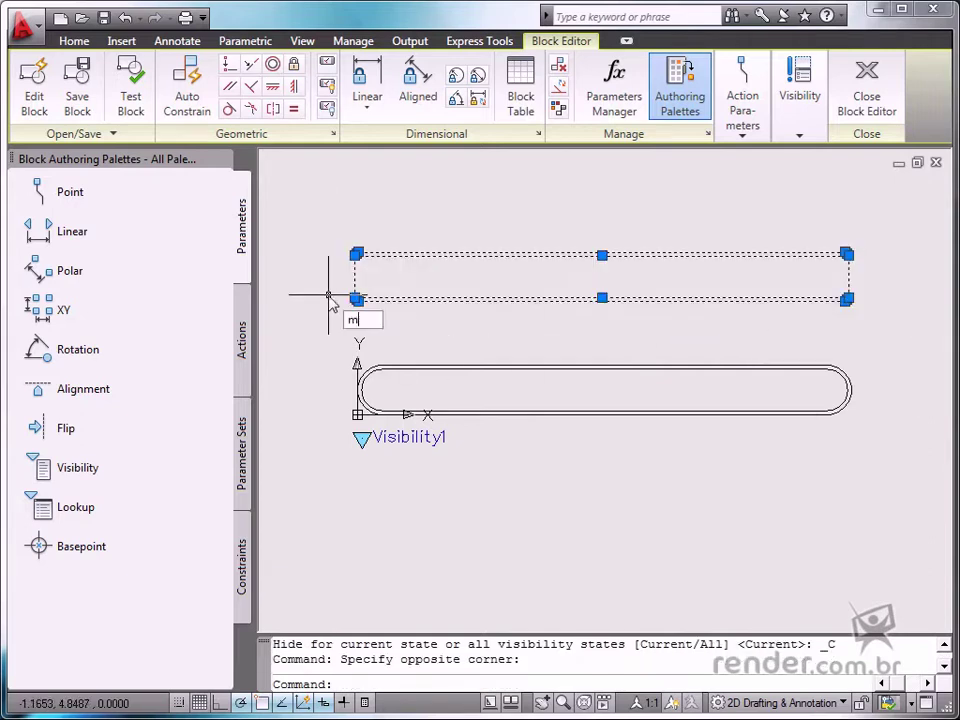
pyautogui.press('Return')
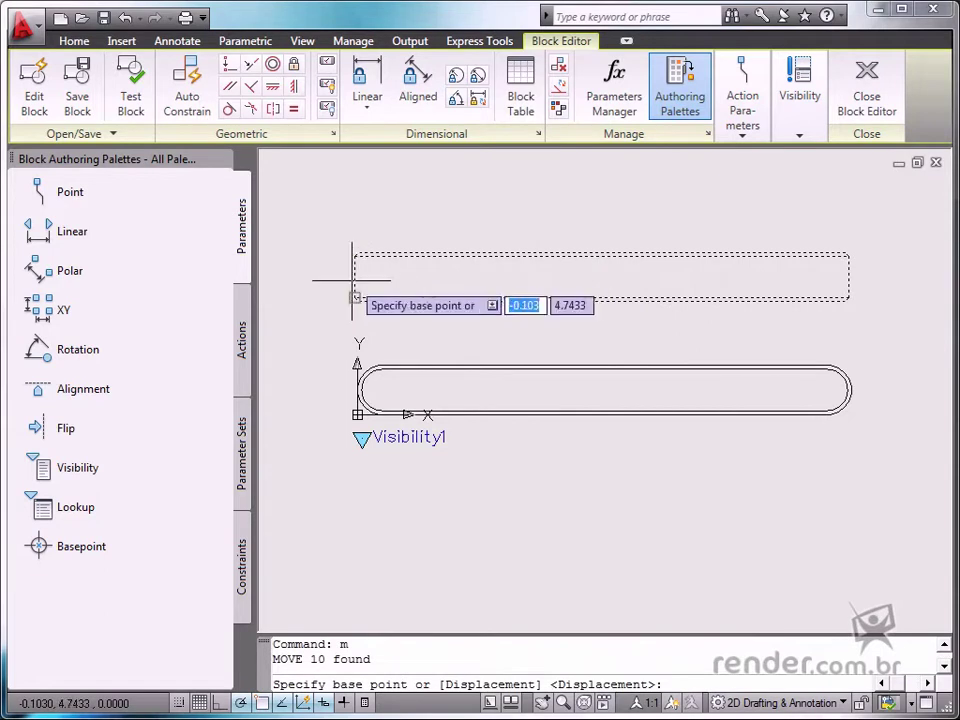
pyautogui.rightClick(245, 703)
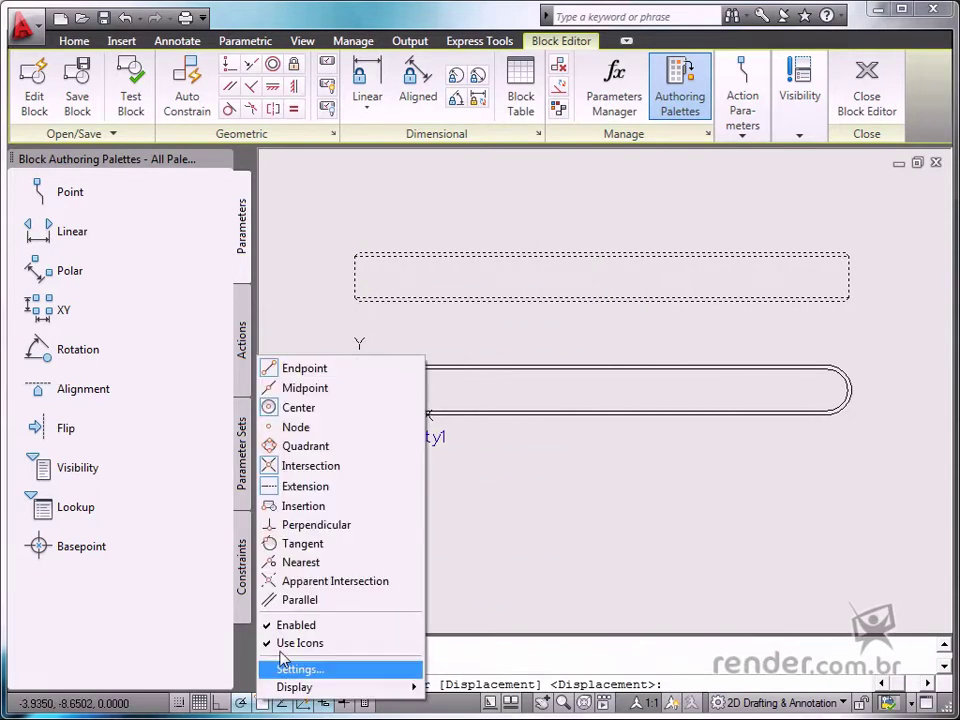
pyautogui.click(306, 406)
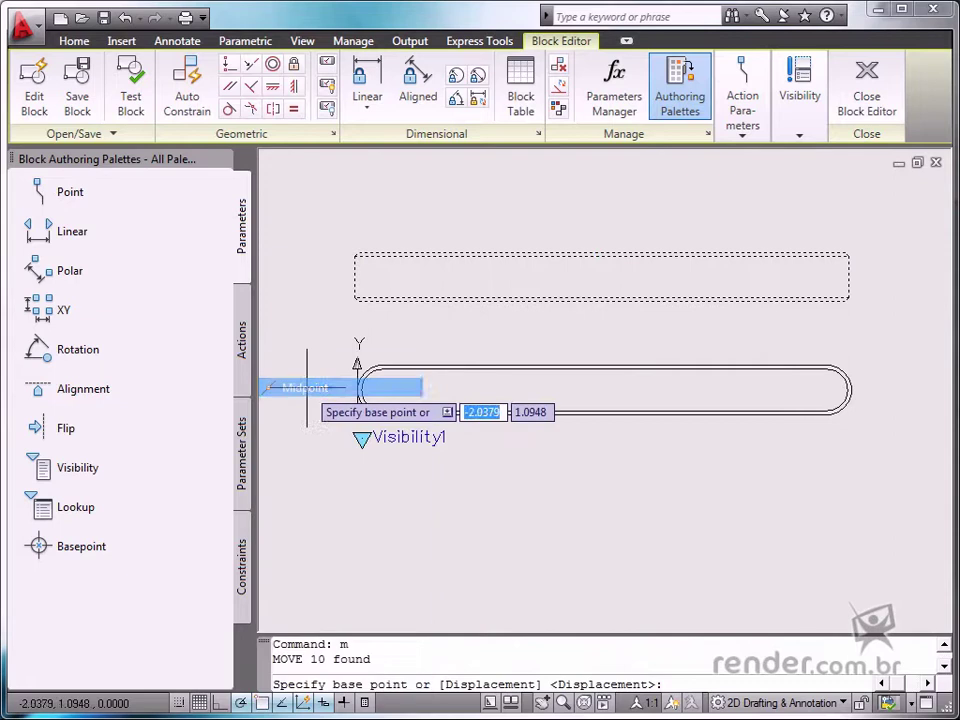
pyautogui.click(354, 276)
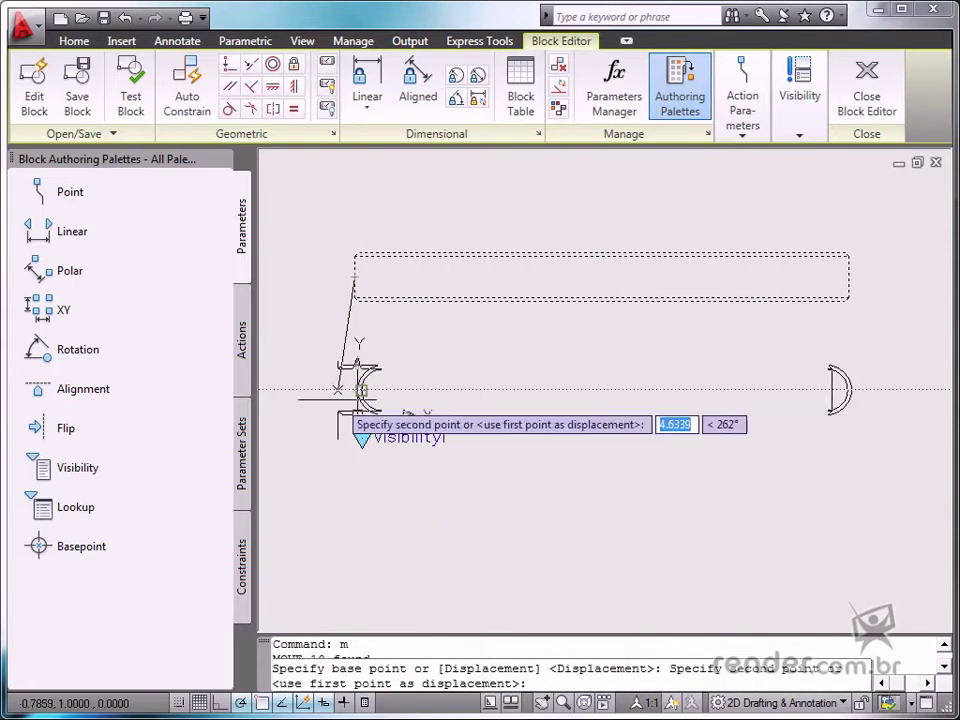
pyautogui.click(350, 388)
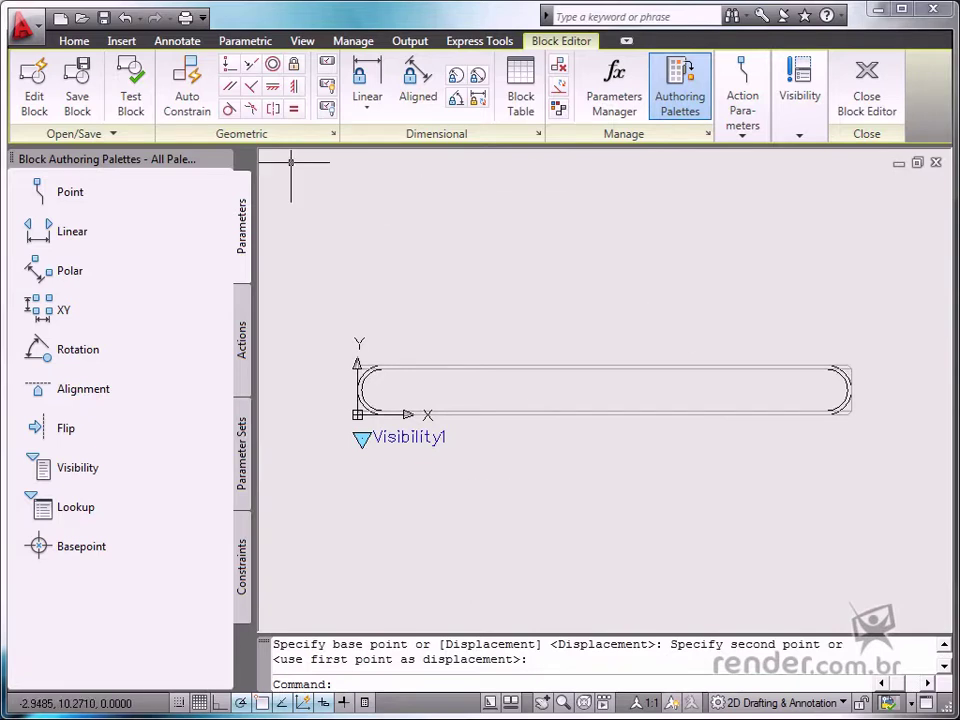
# Save and close the Block Editor, then flip the inserted key to 'chaveta cunha tipo a superior'.
pyautogui.click(82, 95)
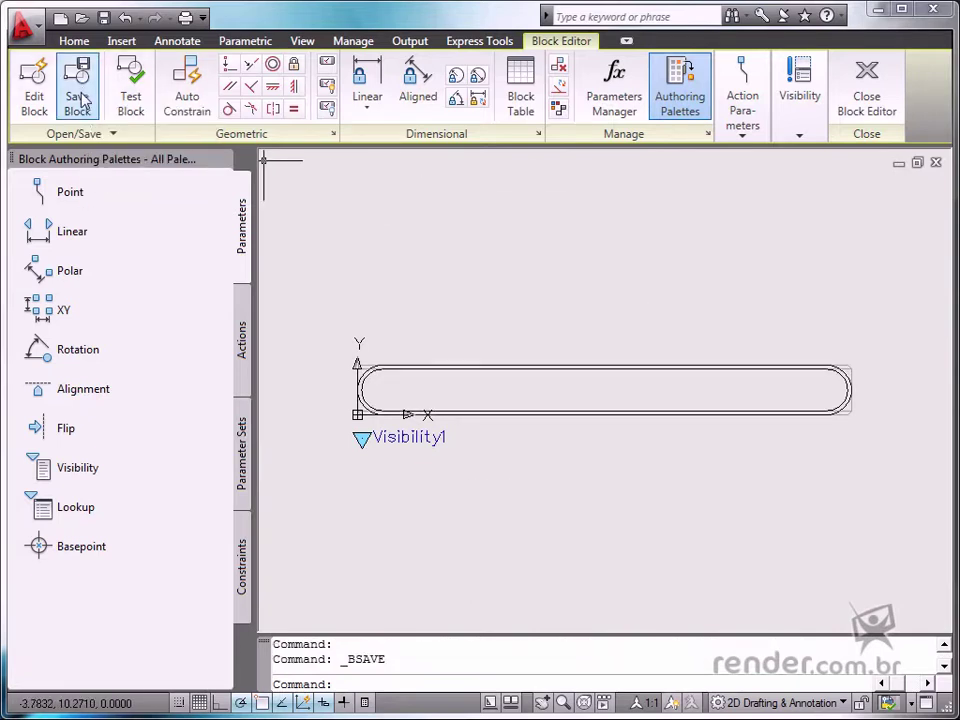
pyautogui.click(862, 128)
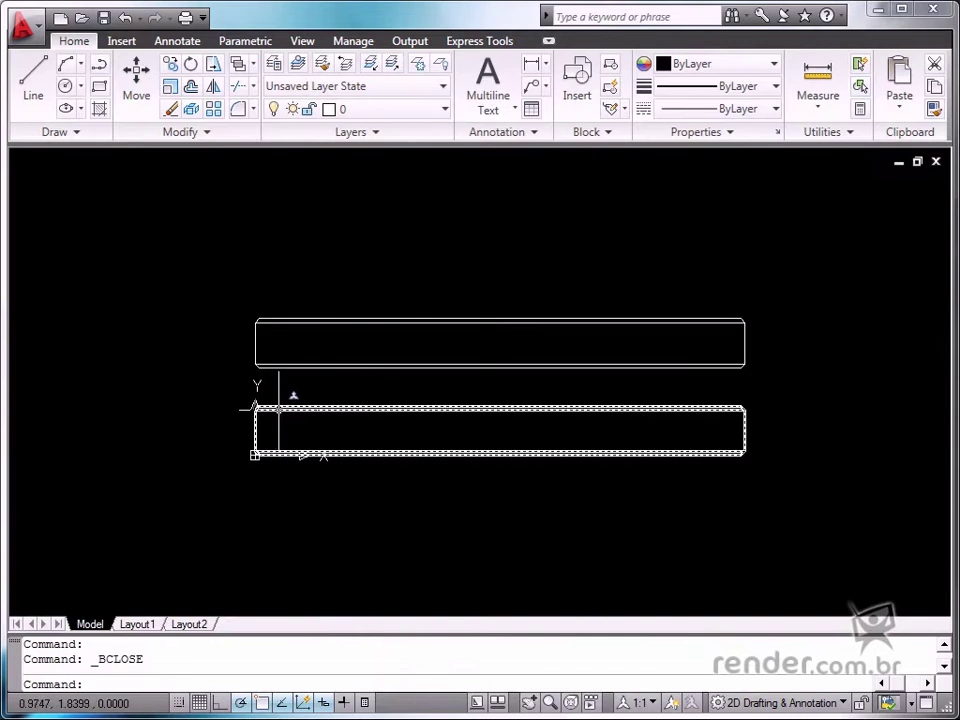
pyautogui.click(278, 408)
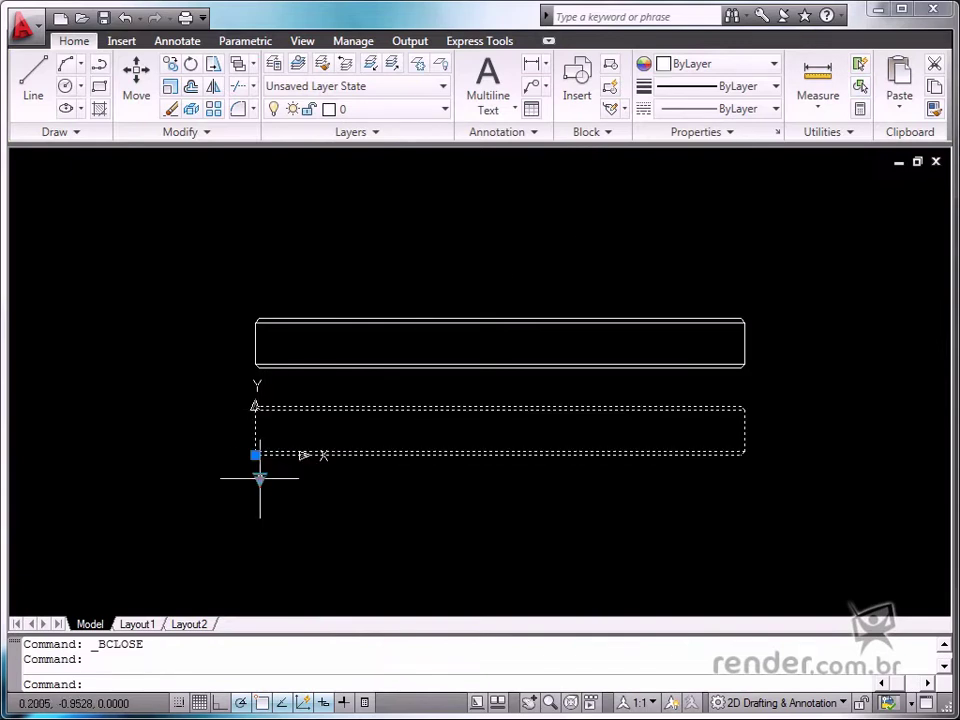
pyautogui.click(259, 479)
pyautogui.click(306, 510)
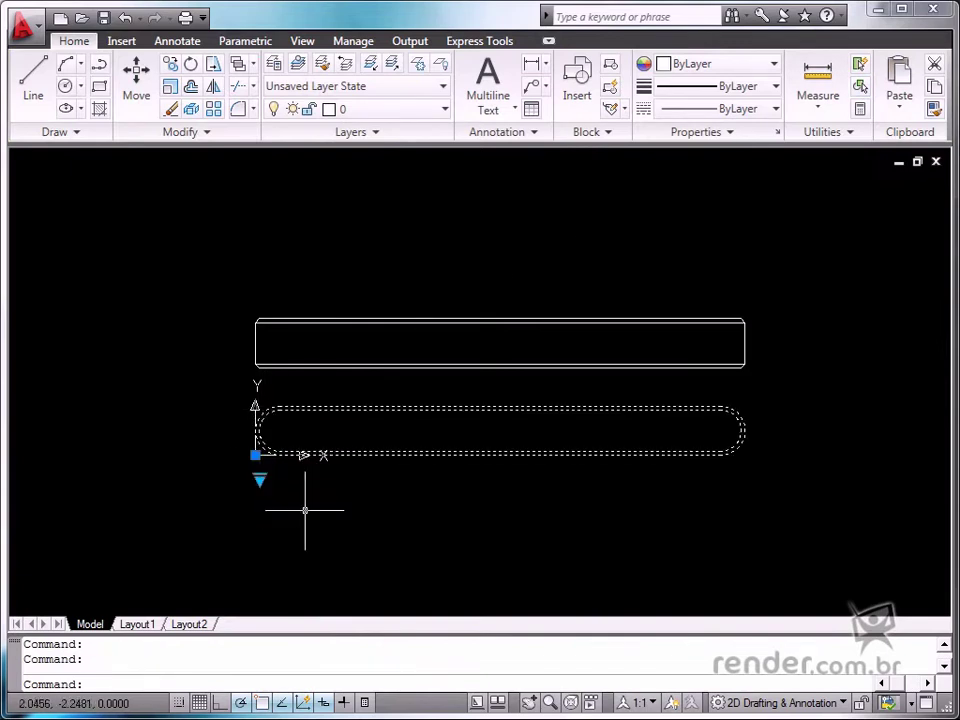
pyautogui.click(258, 488)
pyautogui.click(193, 480)
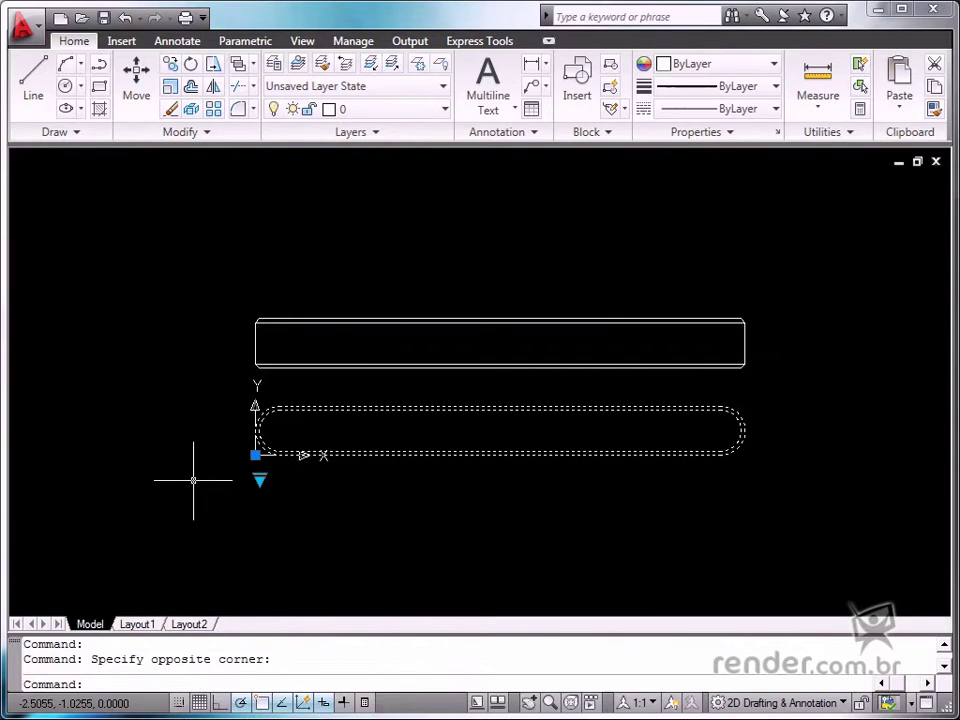
# Float the Properties palette and list the block 'chaveta tipo a' as annotative at 1:1.
pyautogui.press('Escape')
pyautogui.write('proper')
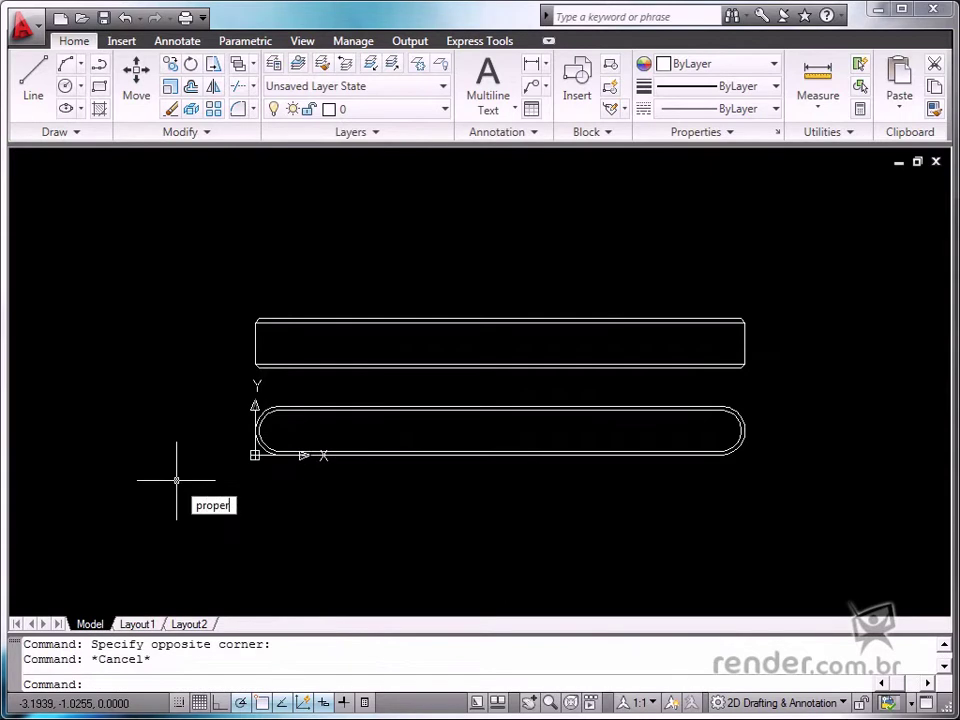
pyautogui.write('ties')
pyautogui.press('Return')
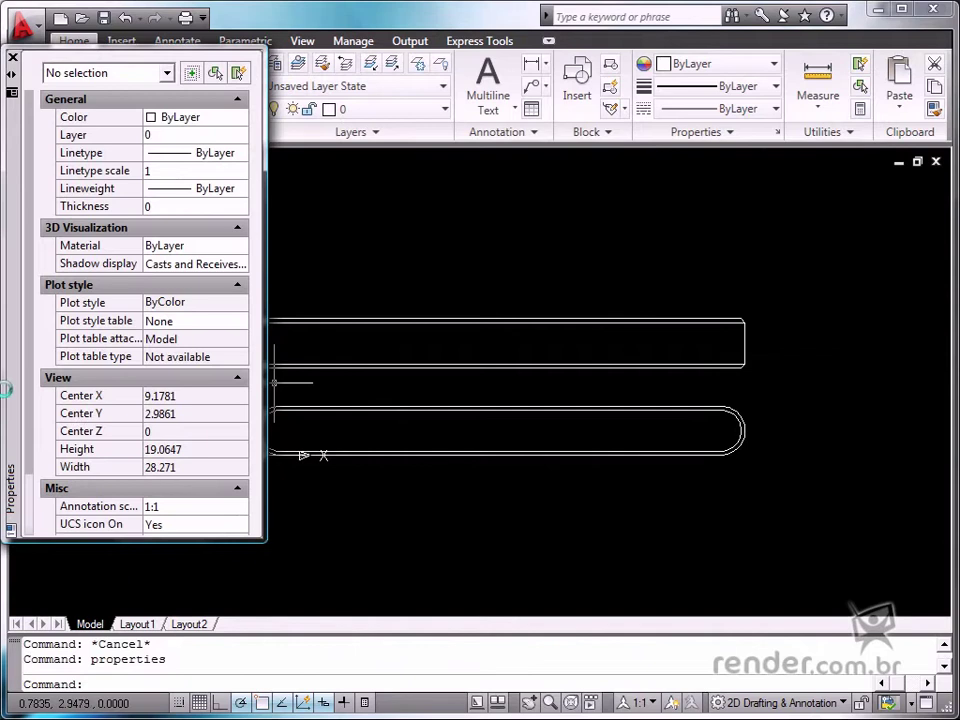
pyautogui.moveTo(5, 388)
pyautogui.mouseDown()
pyautogui.moveTo(15, 386)
pyautogui.moveTo(47, 483)
pyautogui.mouseUp()
pyautogui.click(450, 454)
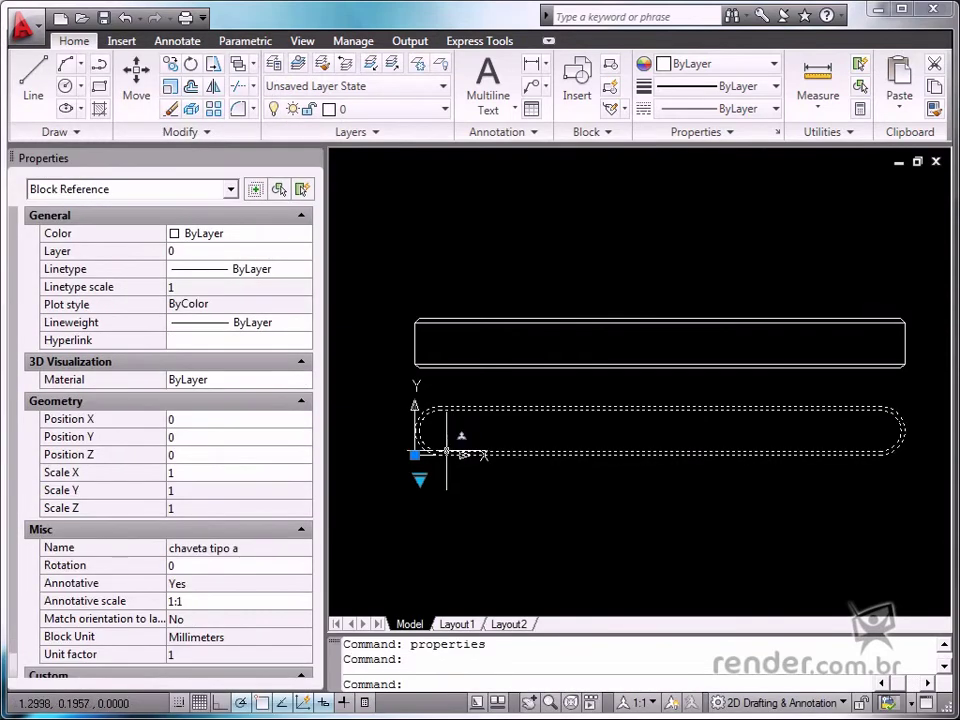